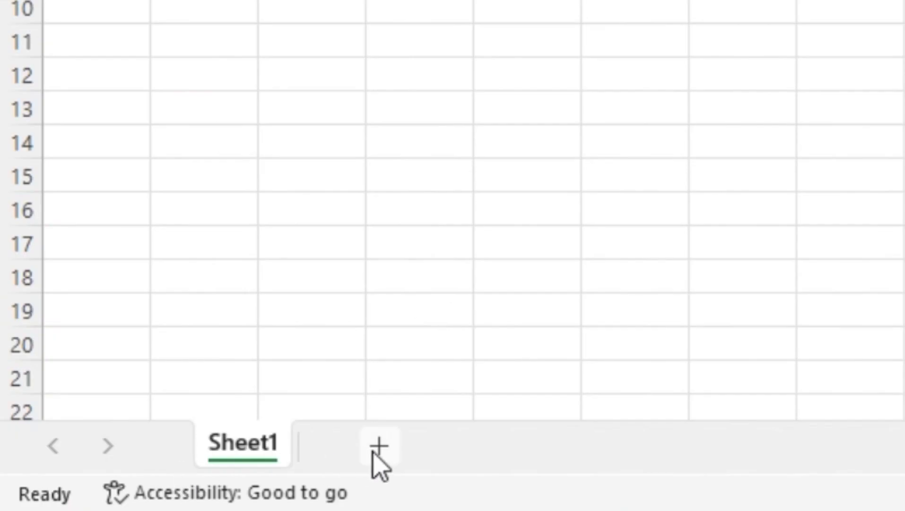
Add a second worksheet to the workbook
click(380, 447)
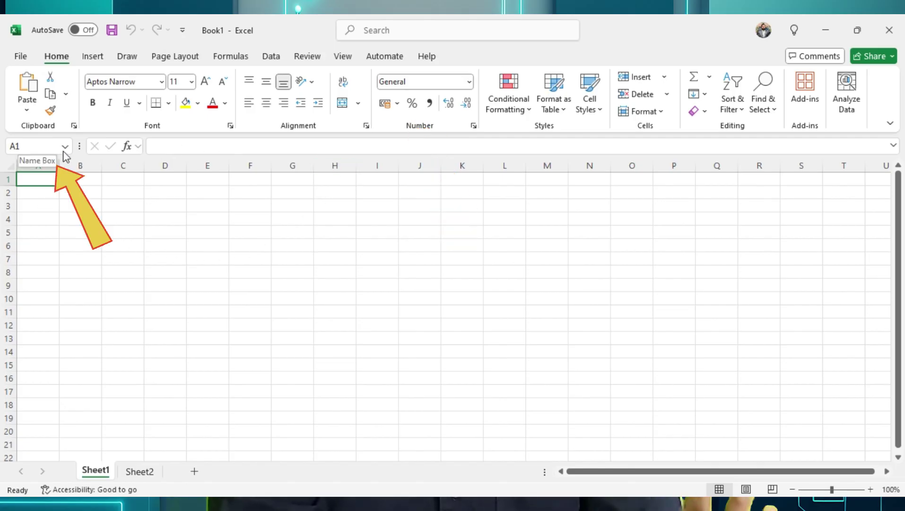
Practise selecting single cells such as B3 and E3, whole columns A to C, and whole rows 2 and 5
click(83, 203)
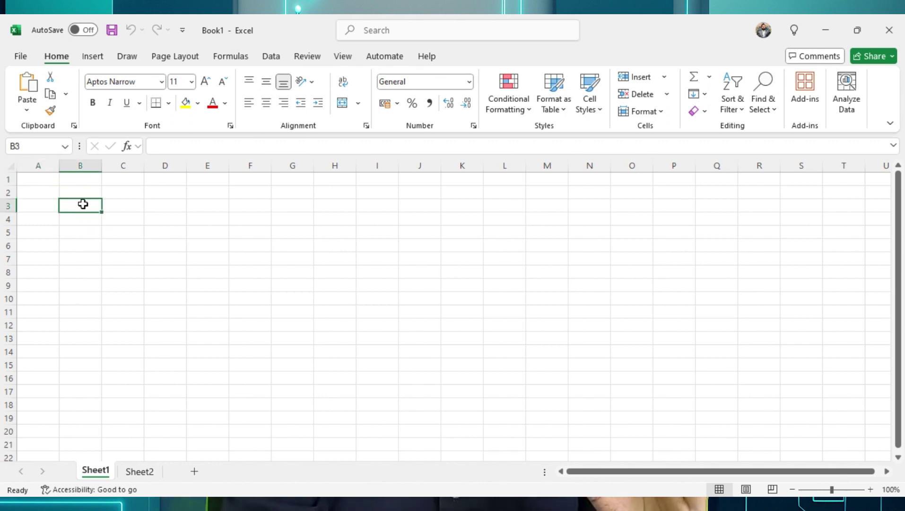
click(222, 208)
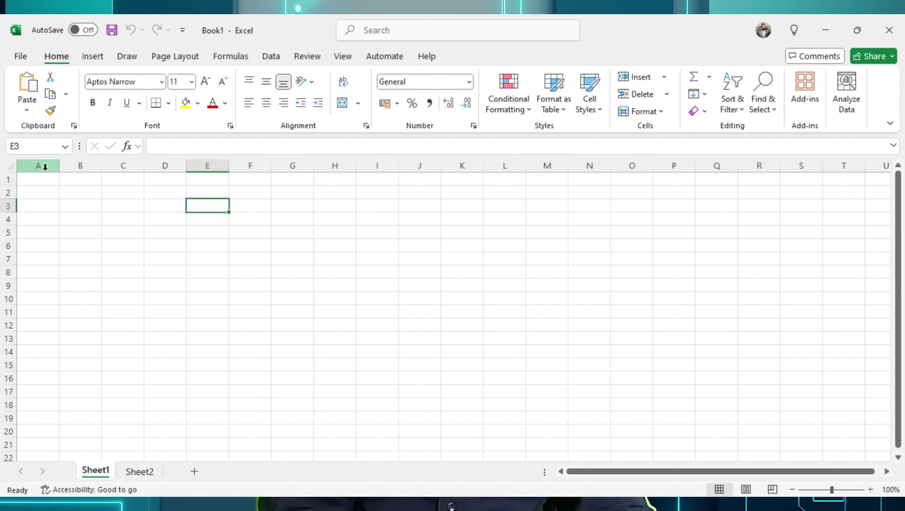
click(45, 166)
click(78, 165)
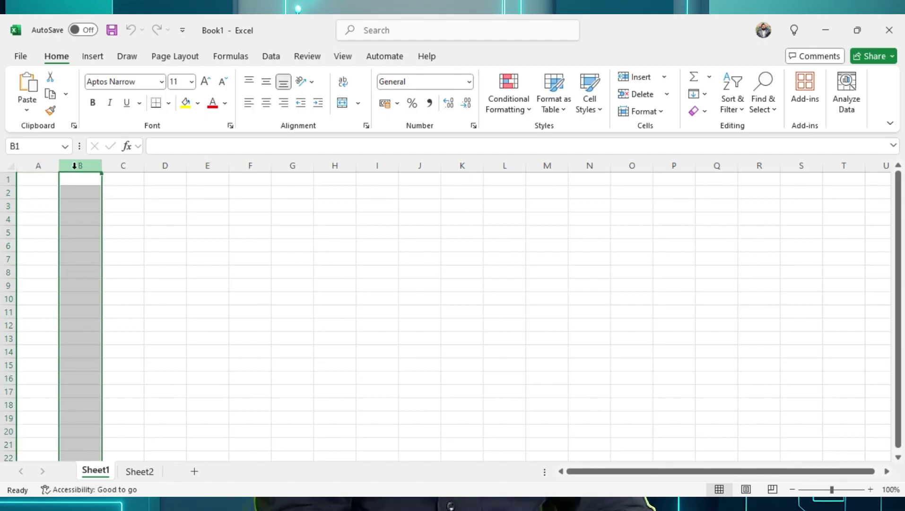
click(121, 164)
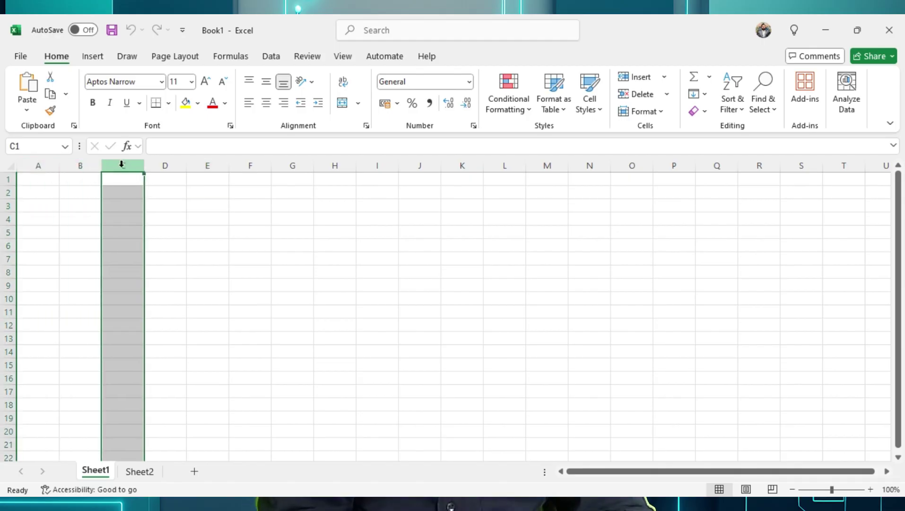
click(8, 192)
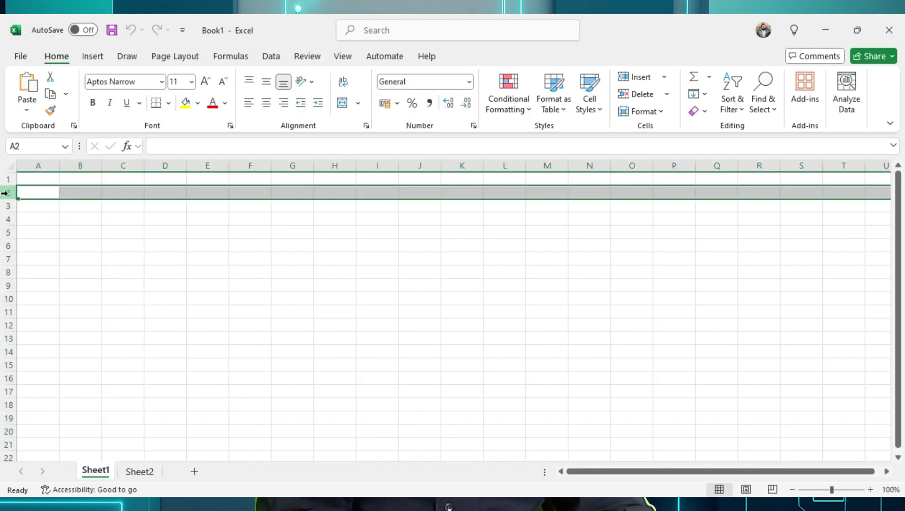
click(6, 233)
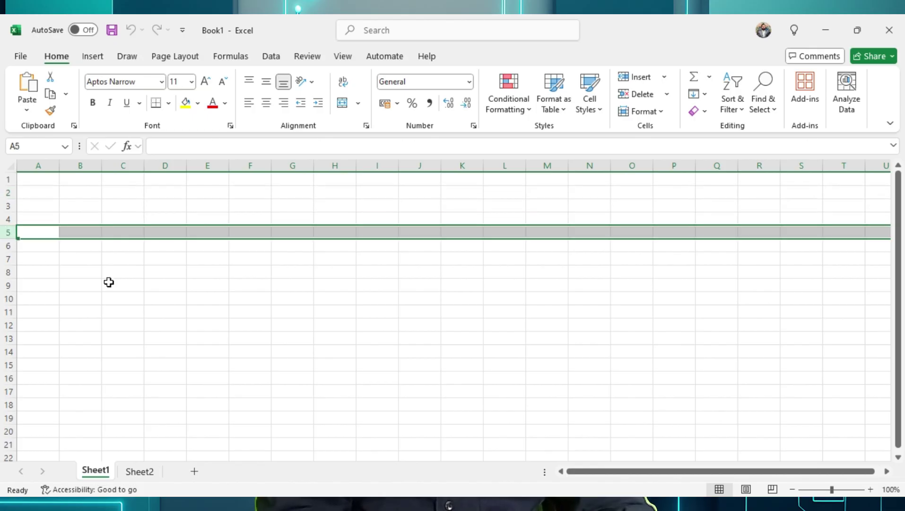
click(157, 271)
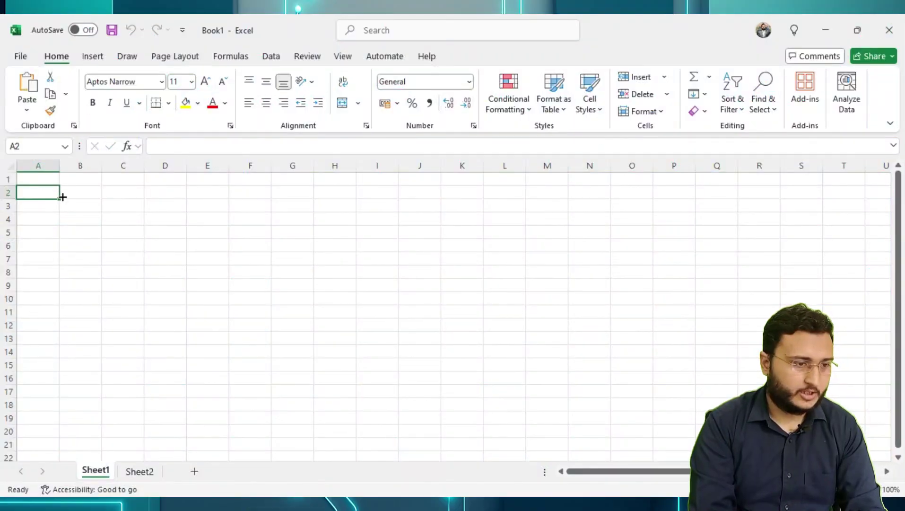
Enter the column headers Name, City, Age and Income in cells A2 to D2 of Sheet1
text(N)
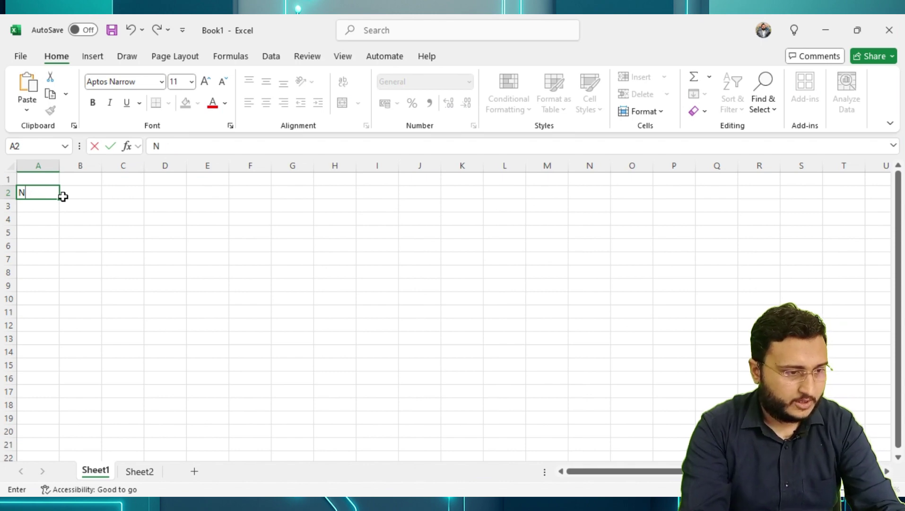
text(mame)
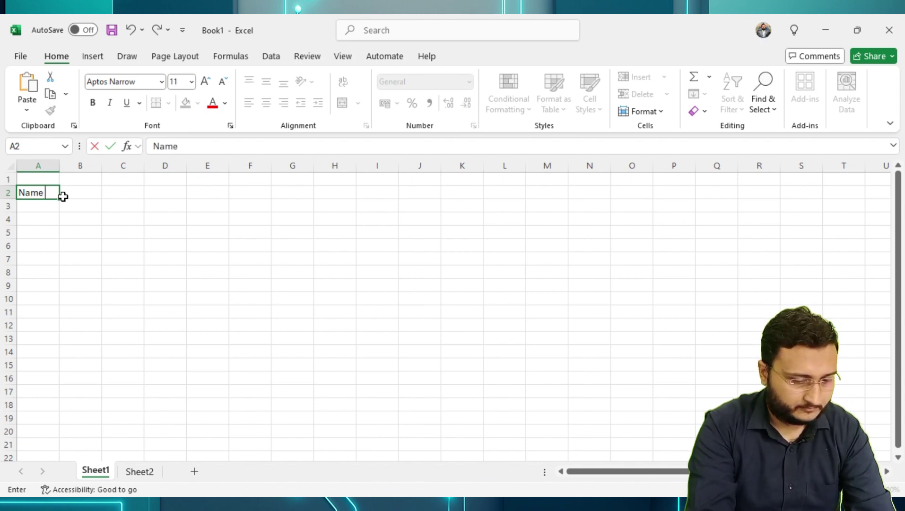
click(63, 197)
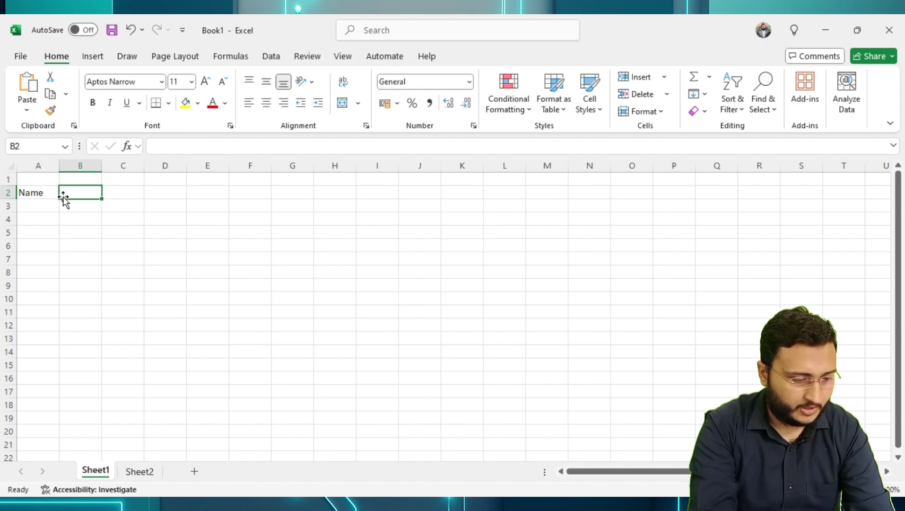
text(City)
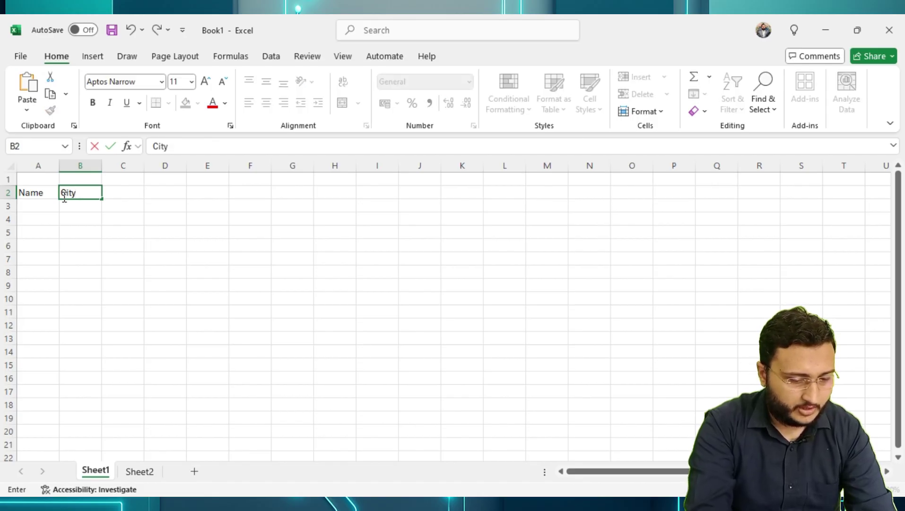
key(Tab)
text(A)
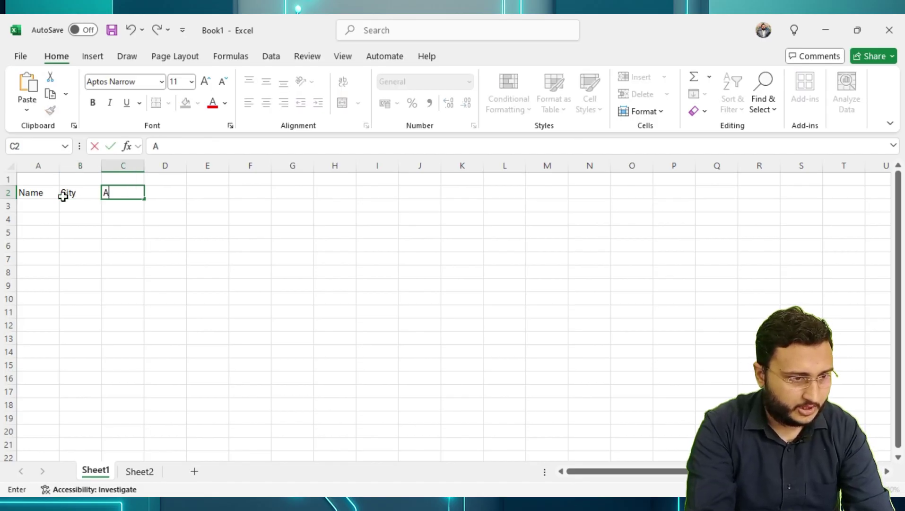
key(Tab)
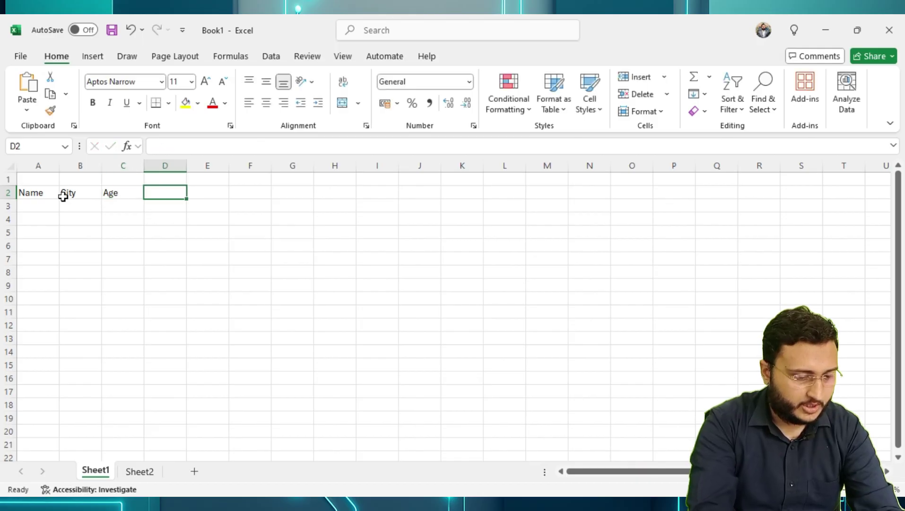
text(Income)
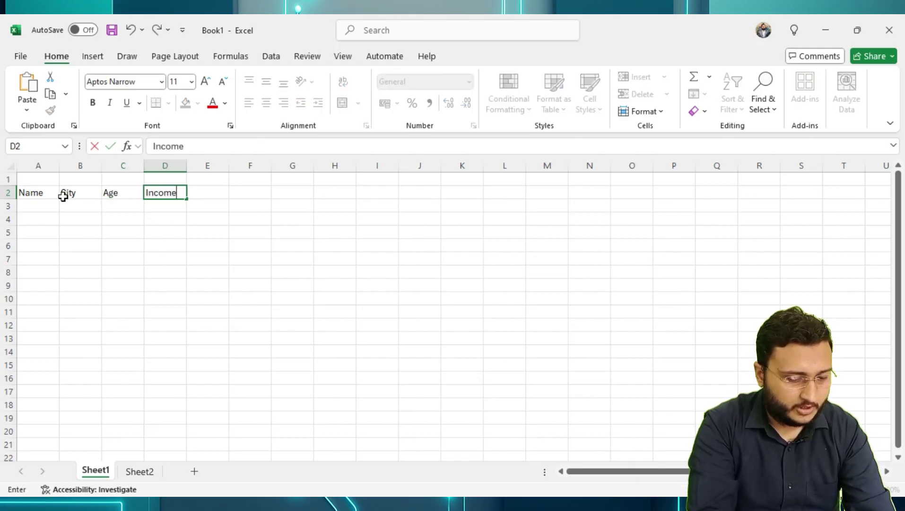
key(Return)
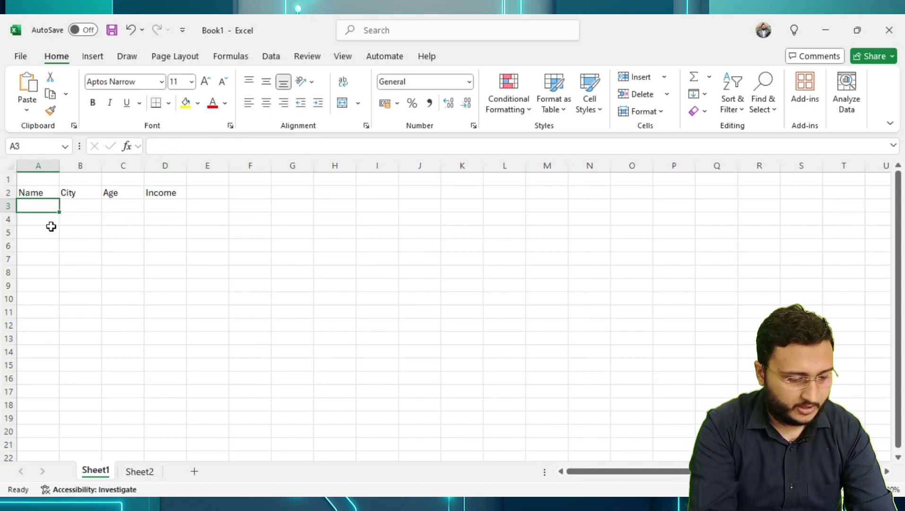
Fill cells A3 to A6 under the Name header with four people's first names
text(Ali)
key(Return)
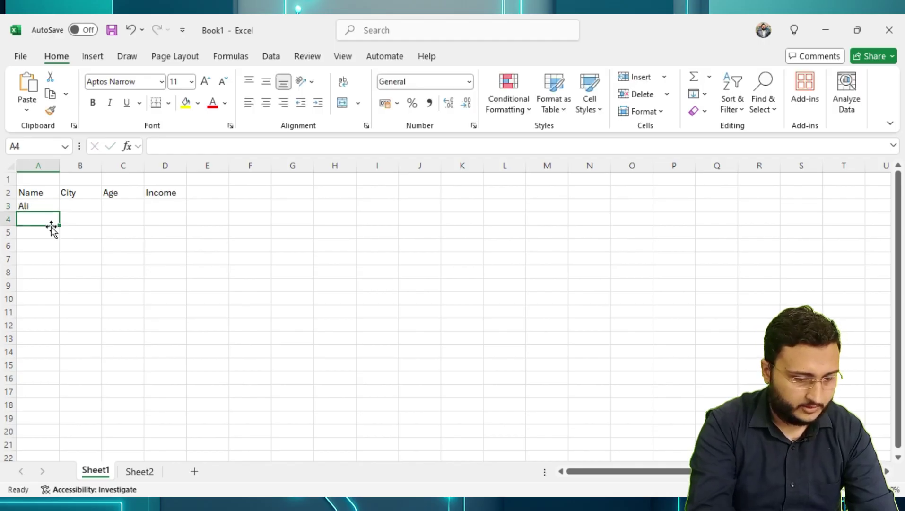
text(Usman)
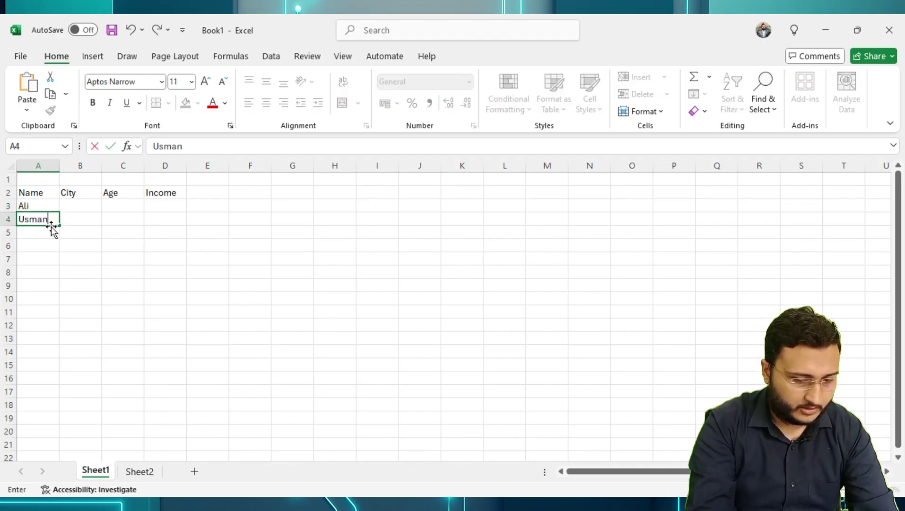
key(Return)
text(Iqra)
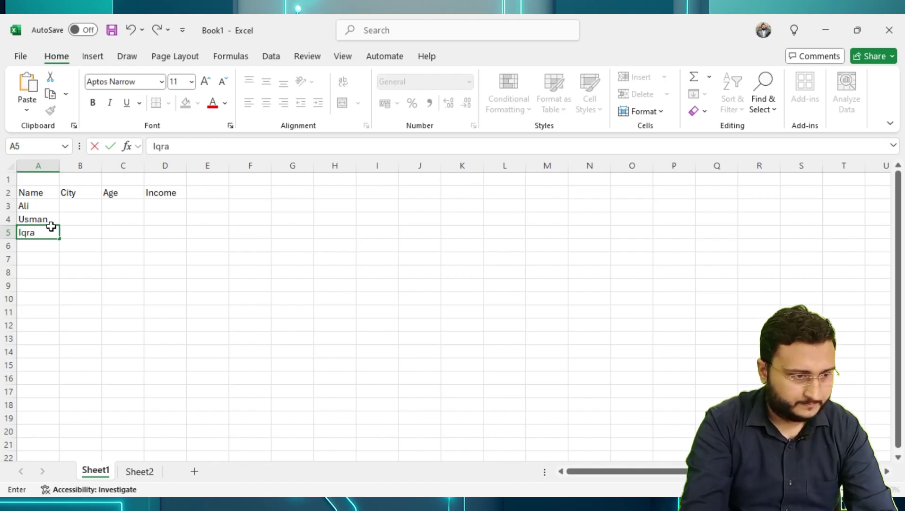
key(Return)
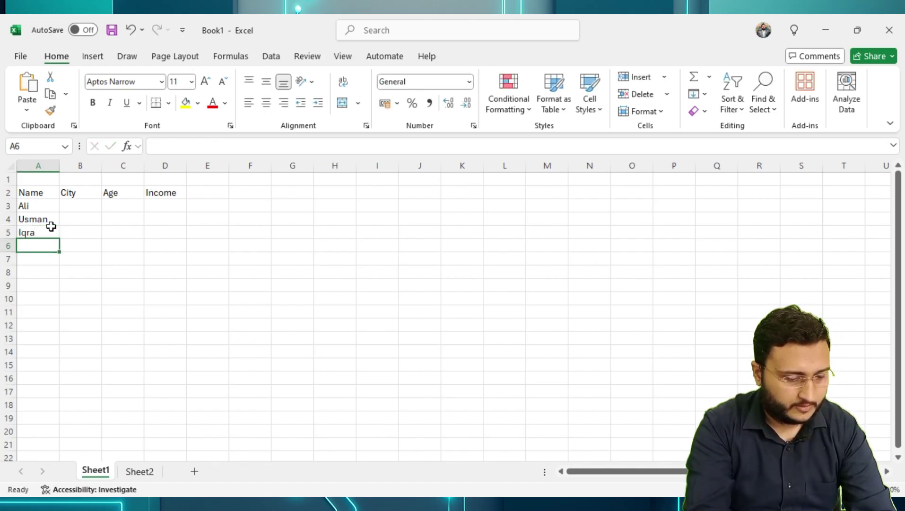
text(Fazan)
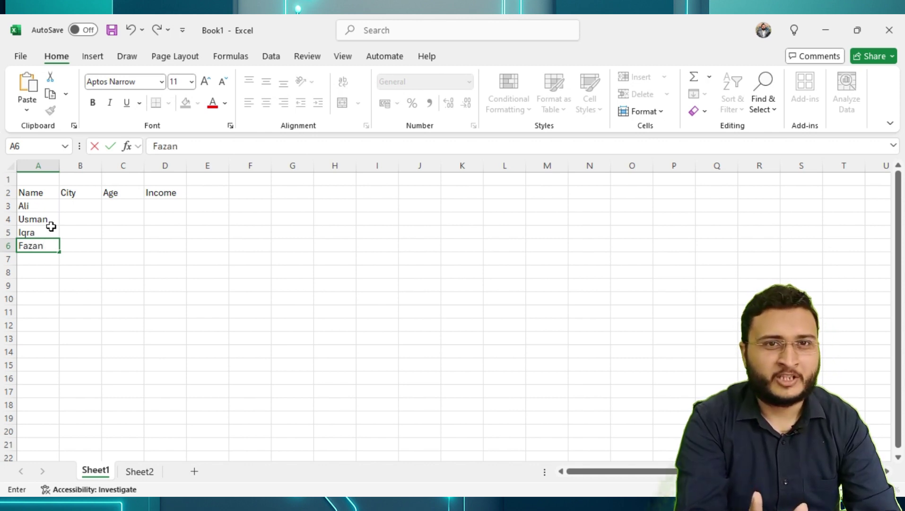
key(Return)
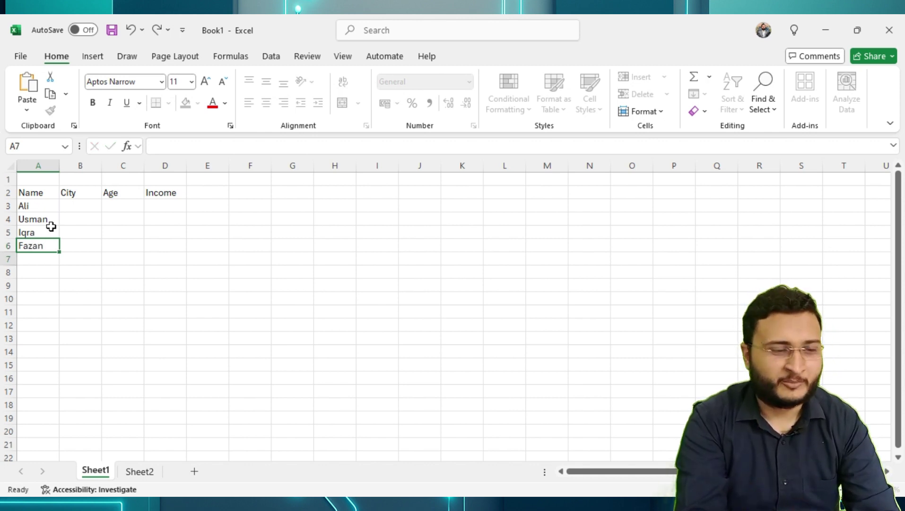
Enter the cities lahore, islamabad and multan in cells B3 to B5 under the City header
key(Up)
key(Up)
key(Up)
key(Up)
key(Right)
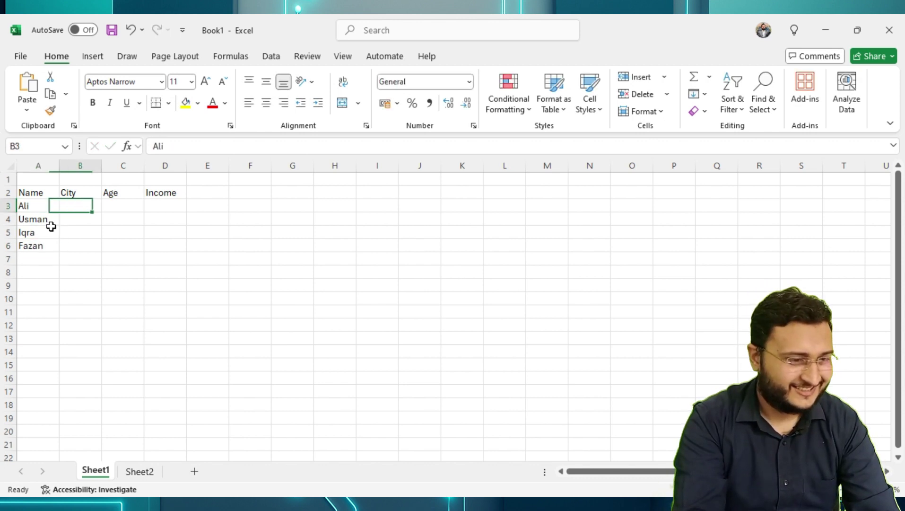
text(lahore)
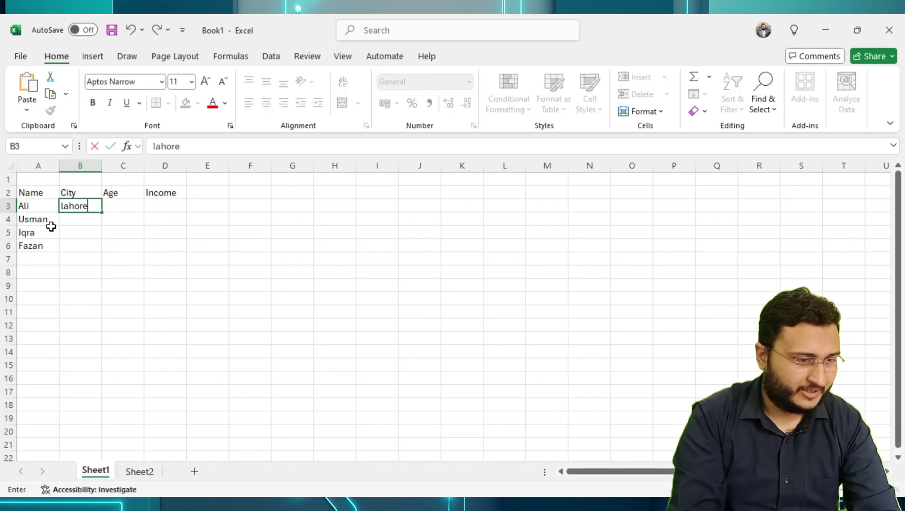
key(Return)
text(is)
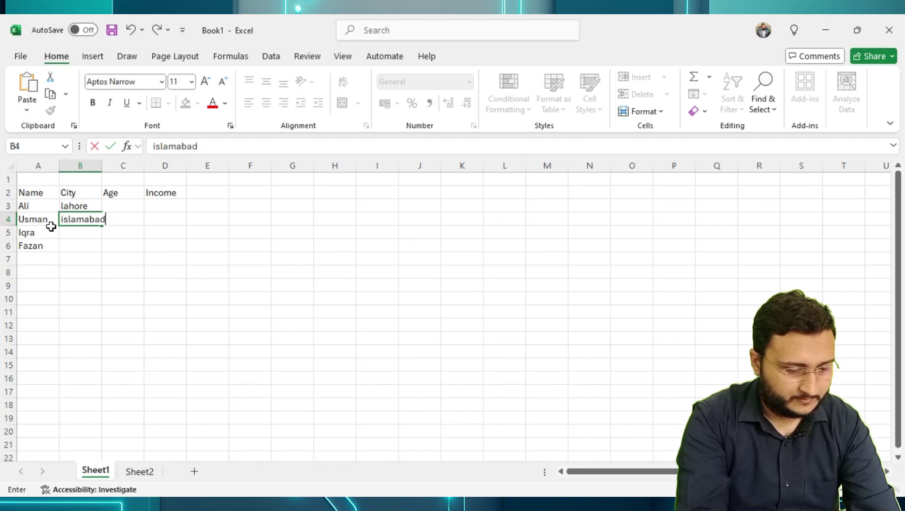
text(lamabad)
key(Return)
text(multan)
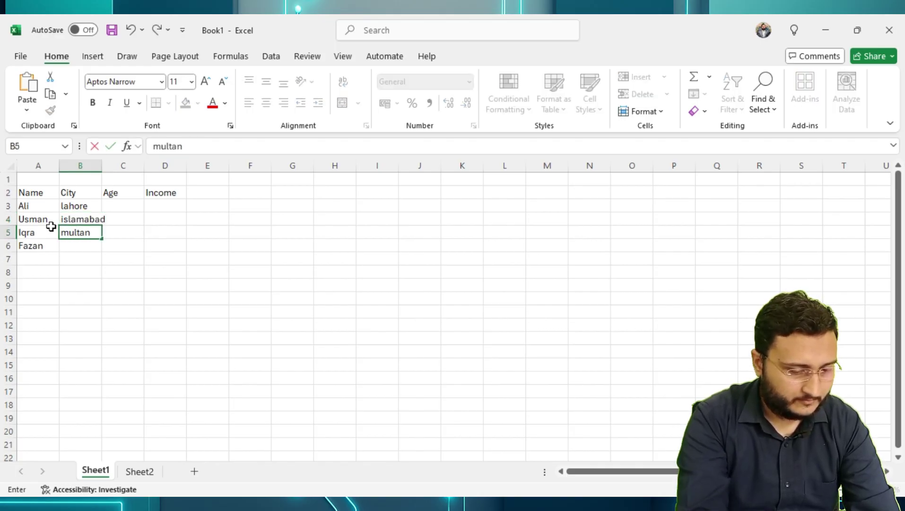
key(Return)
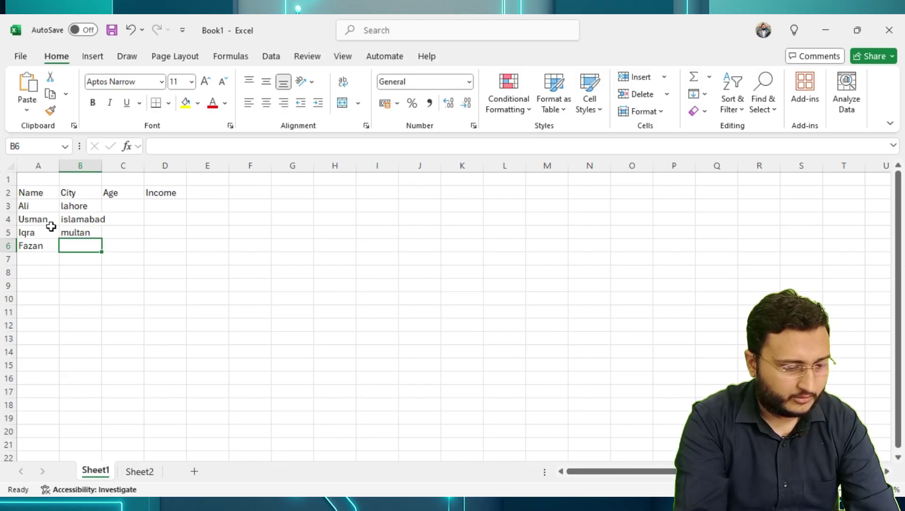
Enter the city for the fourth person in cell B6 and edit its spelling to fasialbad
text(fasi)
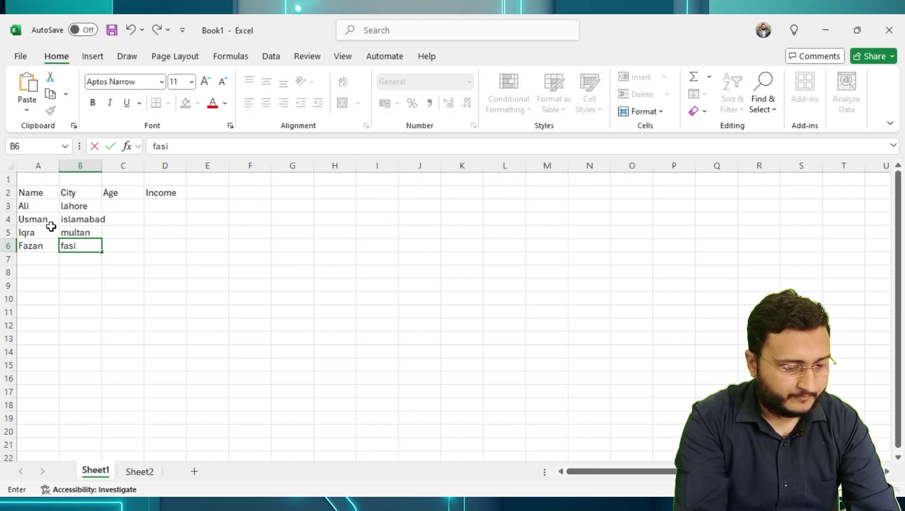
text(abad)
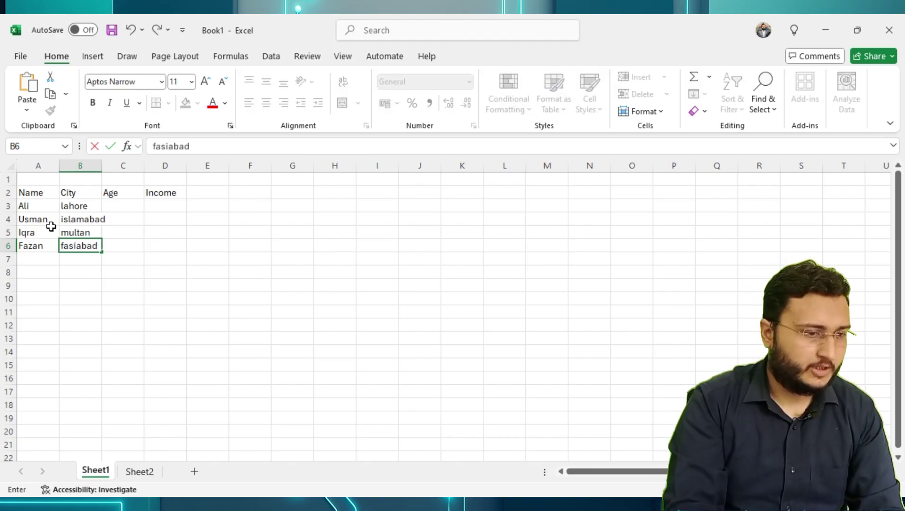
click(175, 147)
text(la)
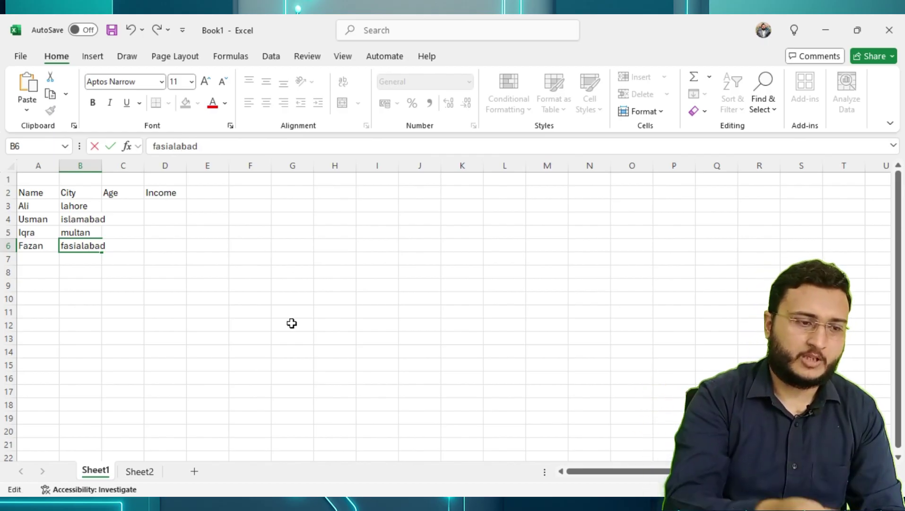
key(BackSpace)
key(Return)
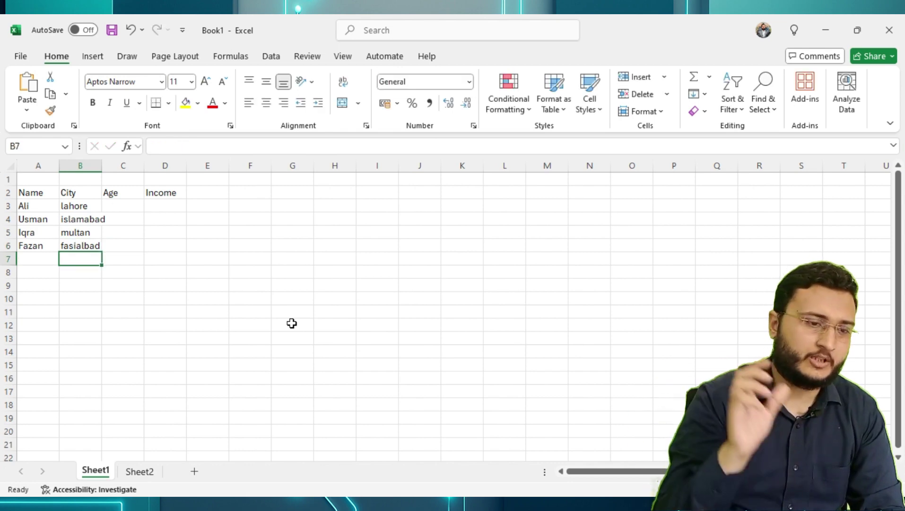
Enter the ages 23, 24, 26 and 20 in cells C3 to C6 under the Age header
key(Up)
key(Up)
key(Up)
key(Up)
key(Right)
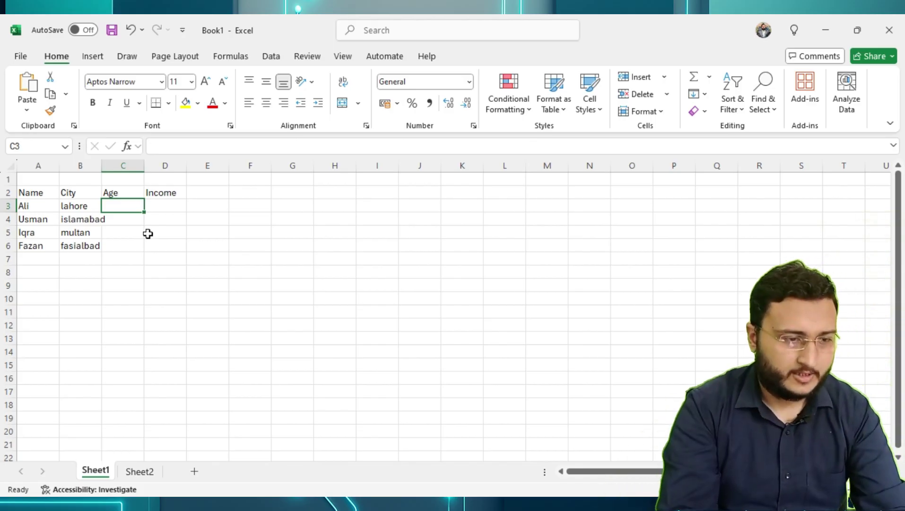
text(23)
key(Return)
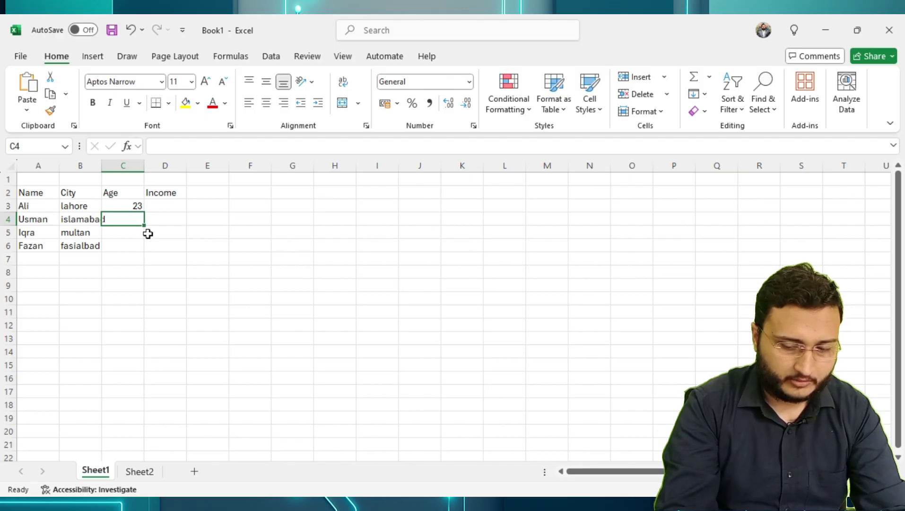
text(24)
key(Return)
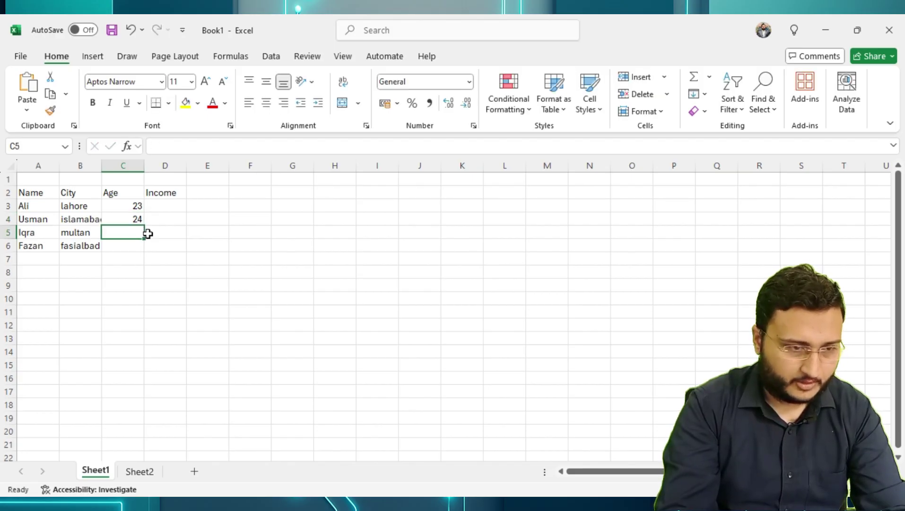
text(26)
key(Return)
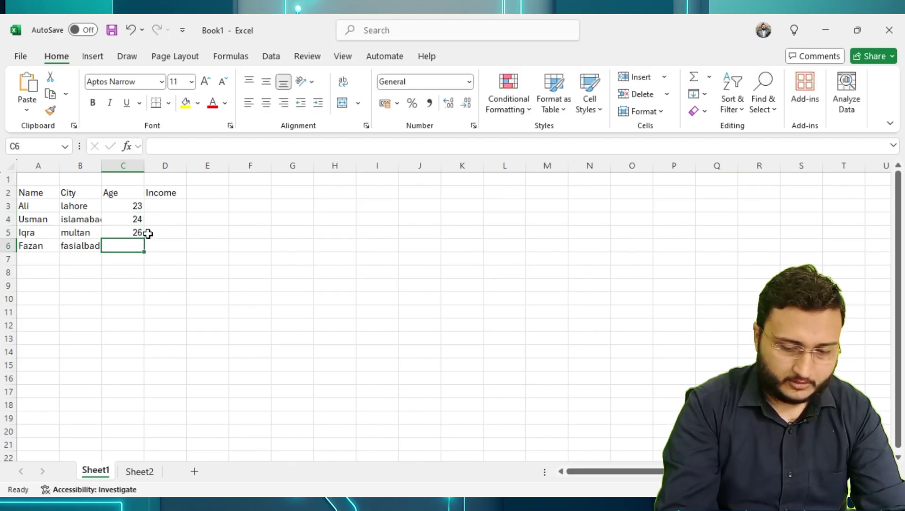
text(20)
key(Return)
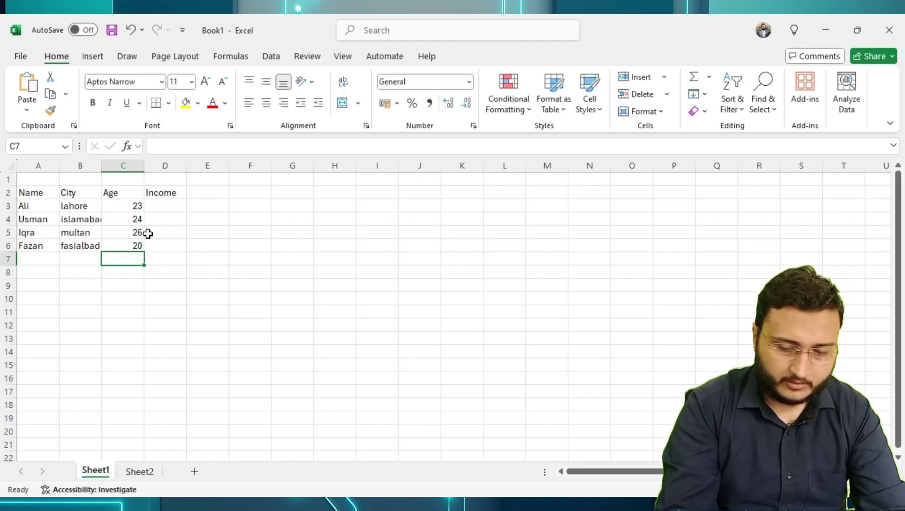
Enter the incomes 20000, 40000, 65000 and 50000 in cells D3 to D6 under the Income header
key(Up)
key(Up)
key(Up)
key(Up)
key(Right)
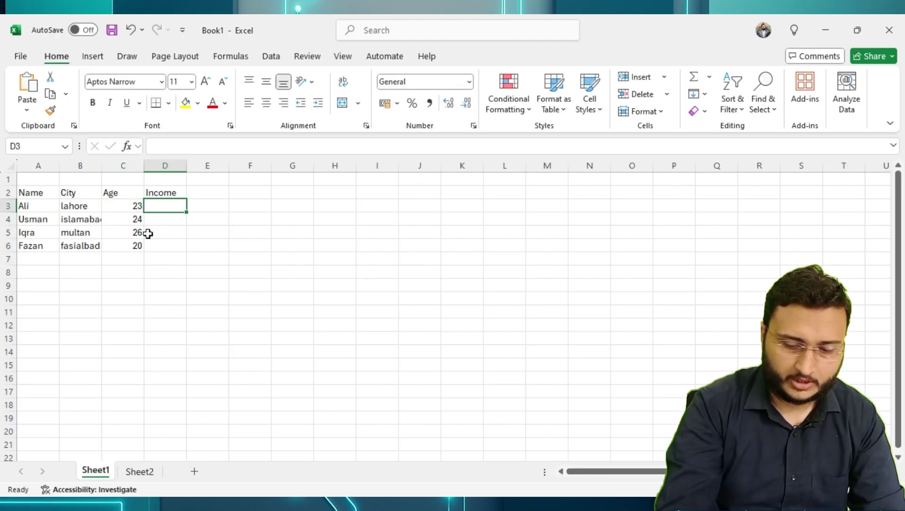
text(20000)
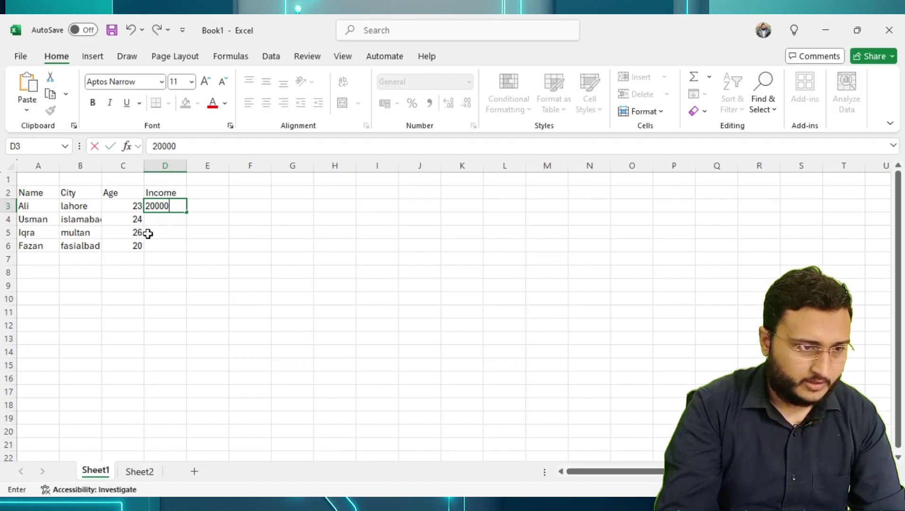
key(Return)
text(40000)
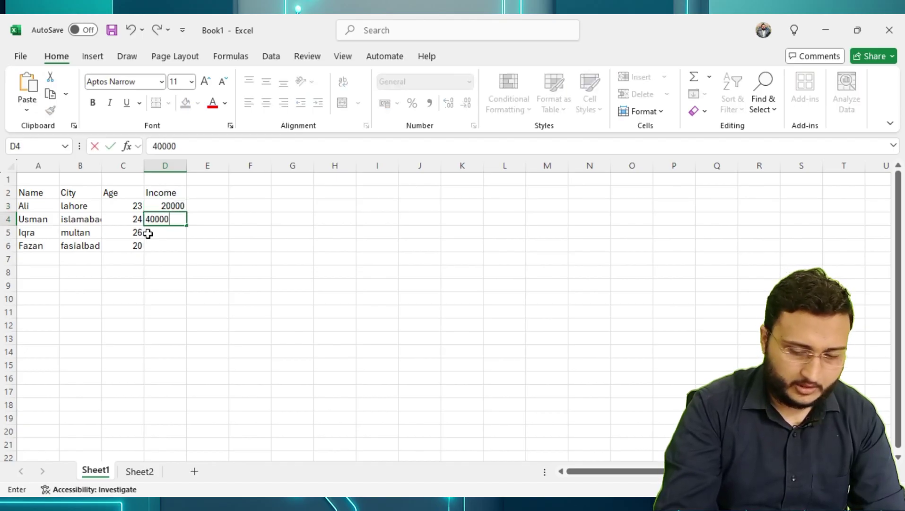
key(Return)
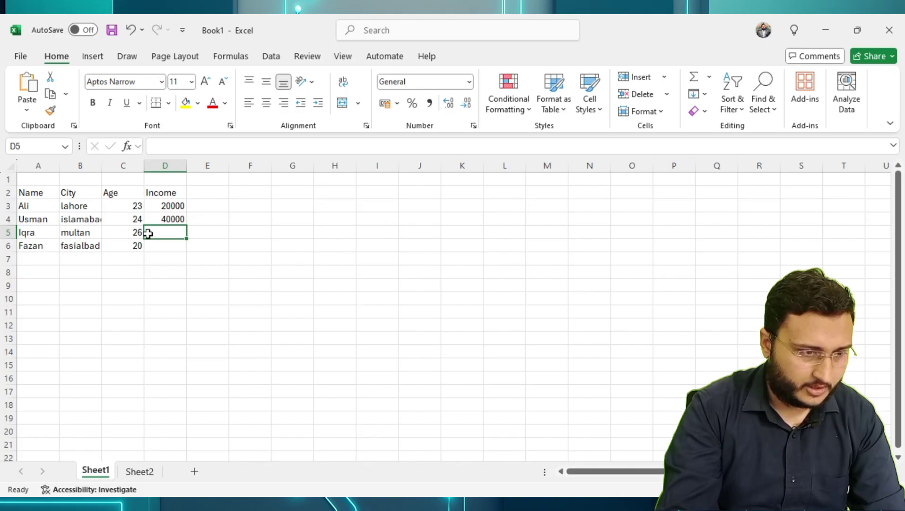
text(65000)
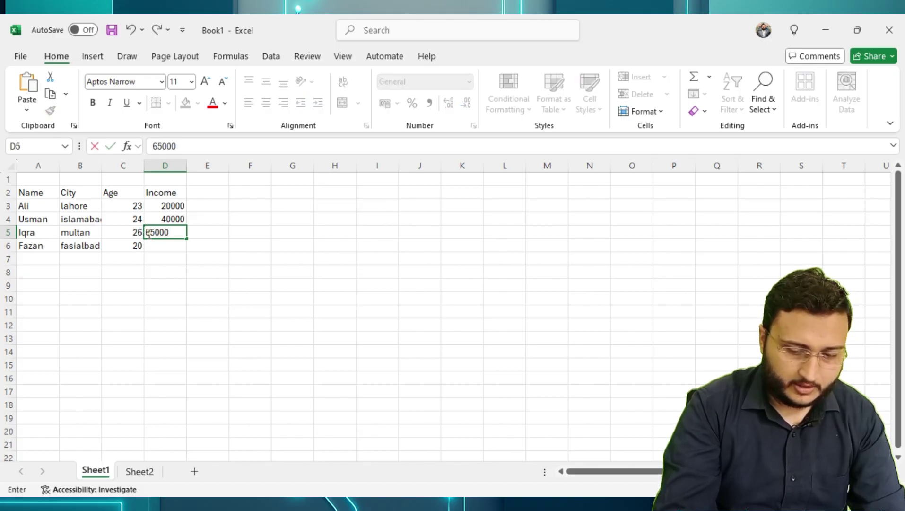
key(Return)
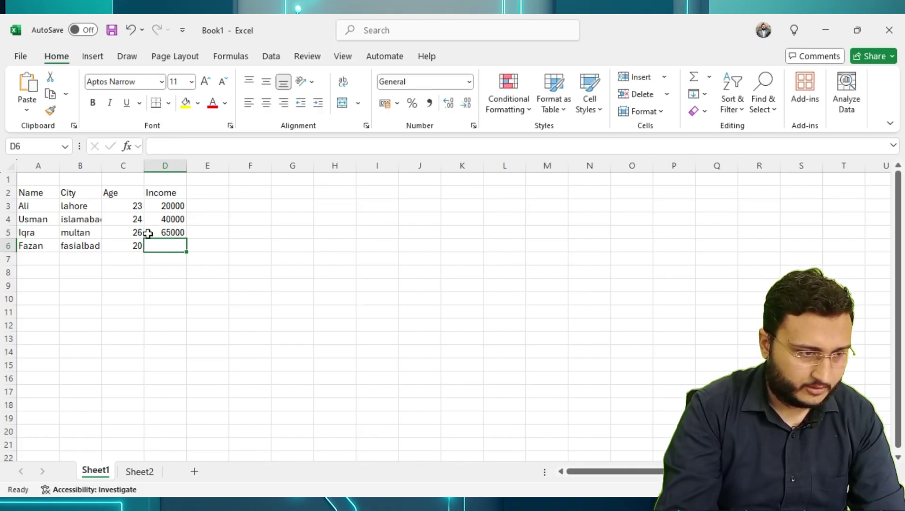
text(00)
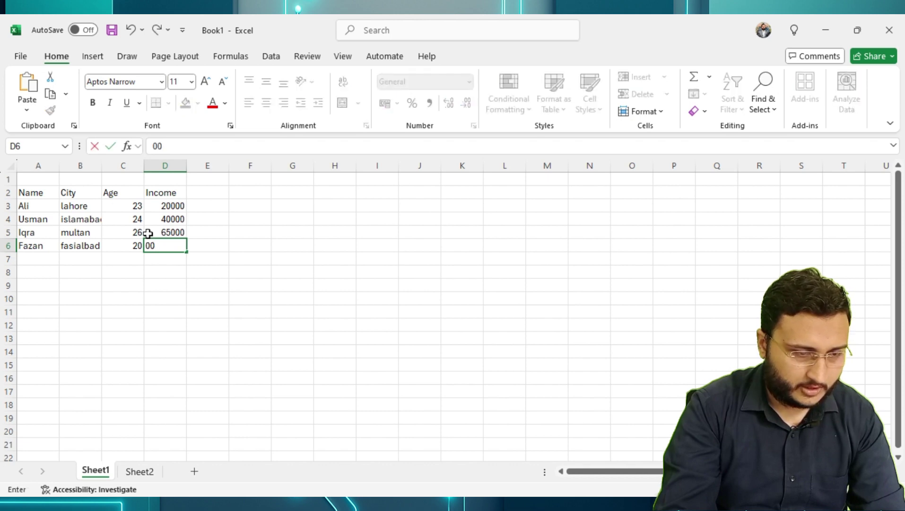
text(00)
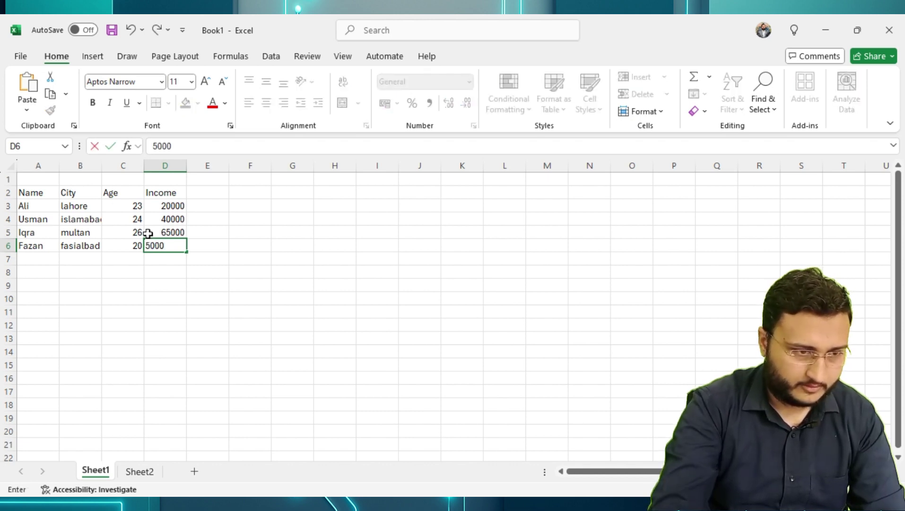
text(0)
key(Return)
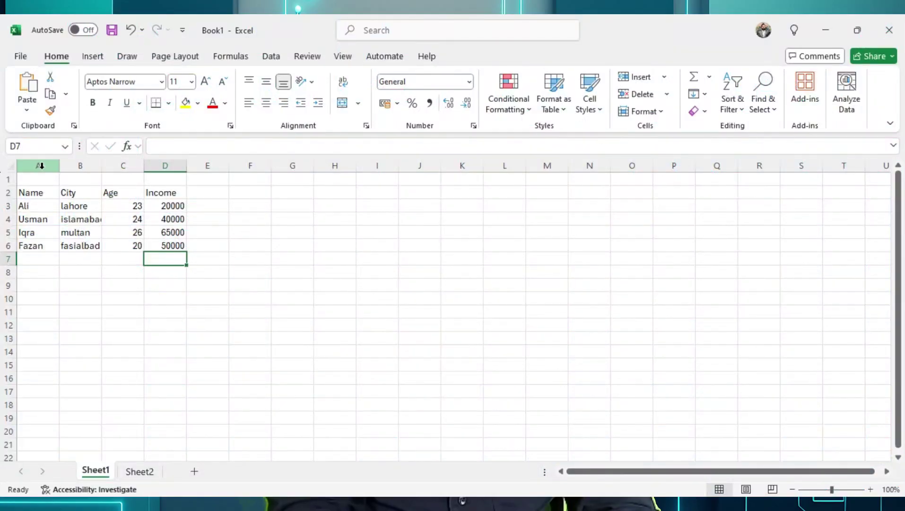
Insert a new column before the Name column and enter the header Sr No in A2 with 1 below it in A3
click(41, 165)
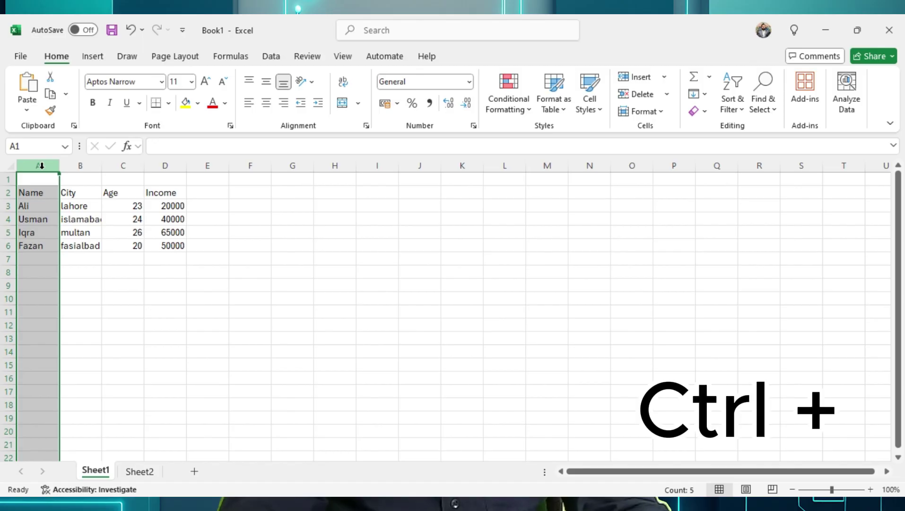
key(ctrl+plus)
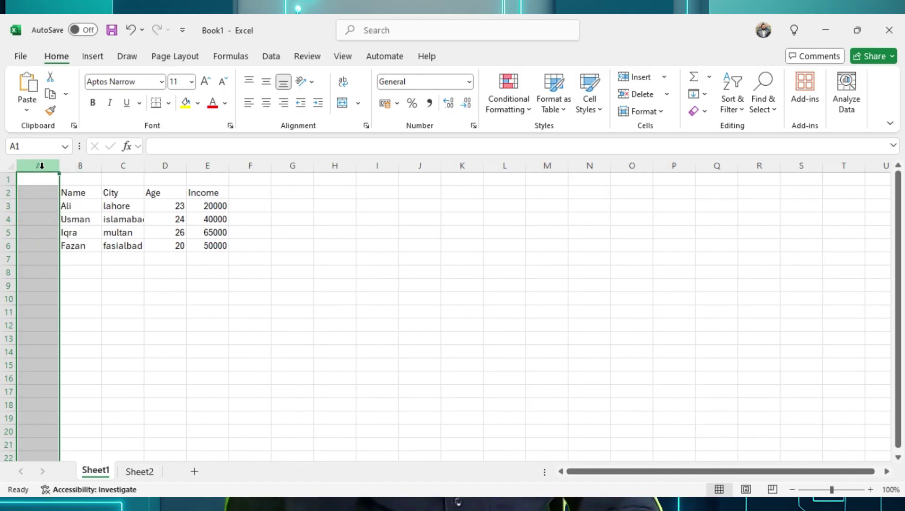
click(41, 194)
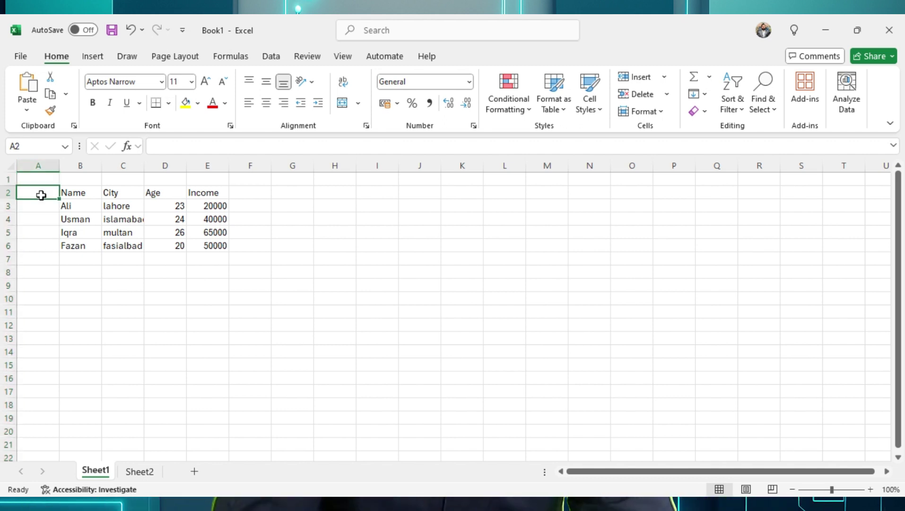
text(Sr)
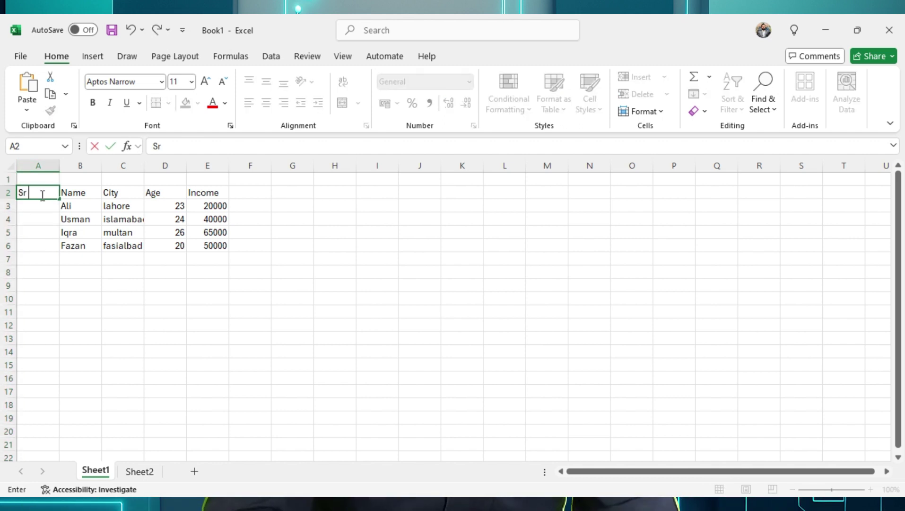
text( No)
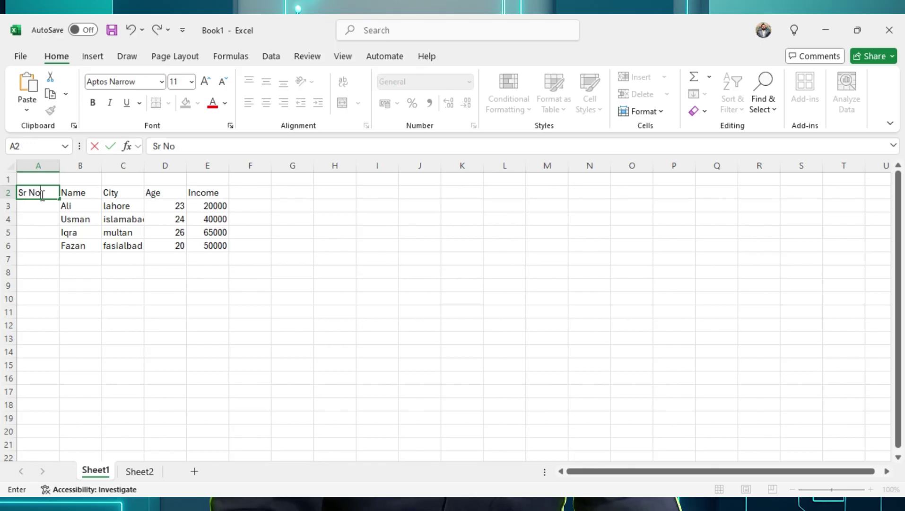
key(Return)
text(1)
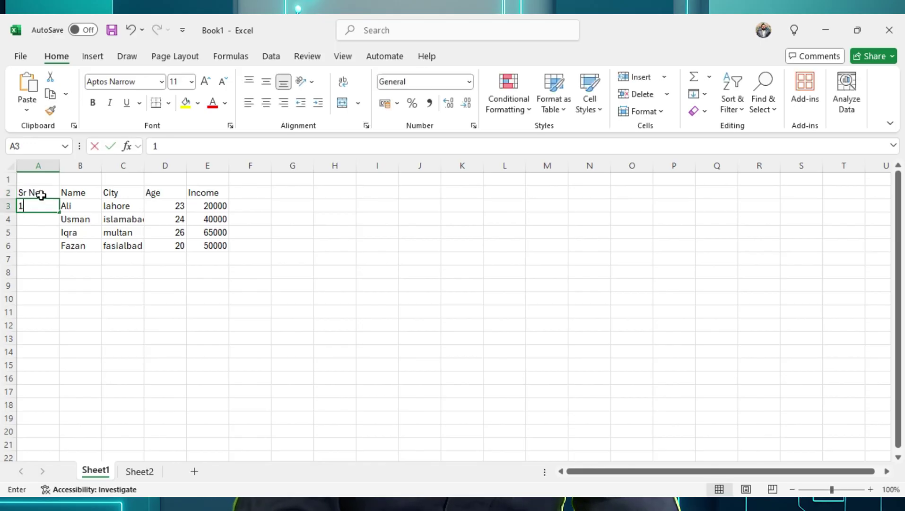
key(Return)
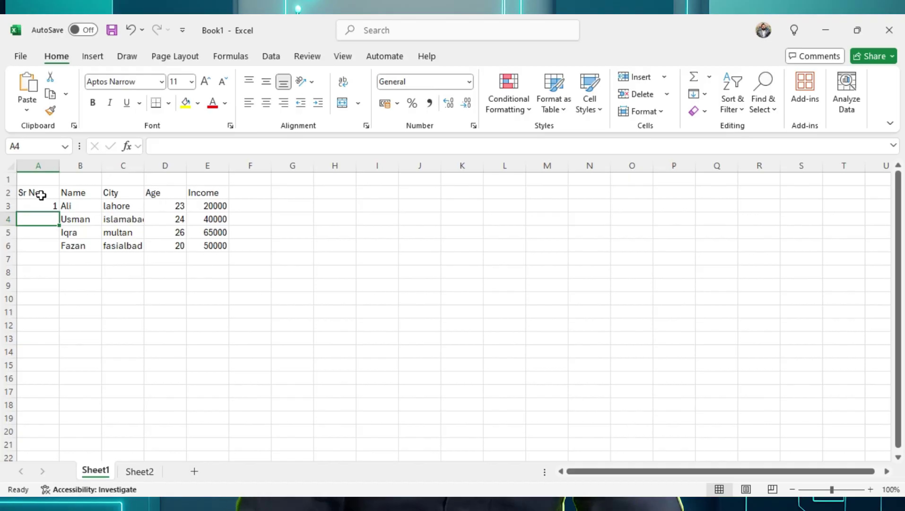
Fill the value 1 from cell A3 down through A6 alongside the table rows
mouse_move(41, 195)
mouse_down()
mouse_move(49, 196)
mouse_move(43, 206)
mouse_up()
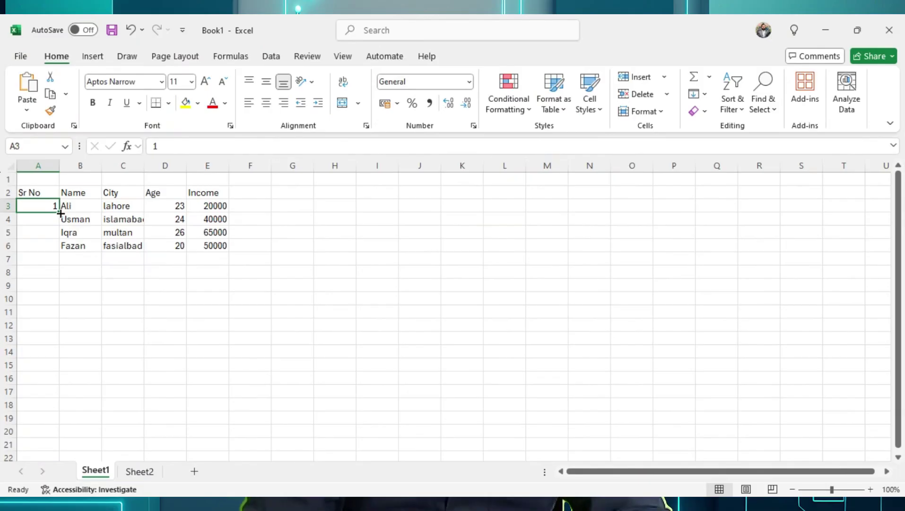
double_click(60, 213)
drag(62, 217, 55, 234)
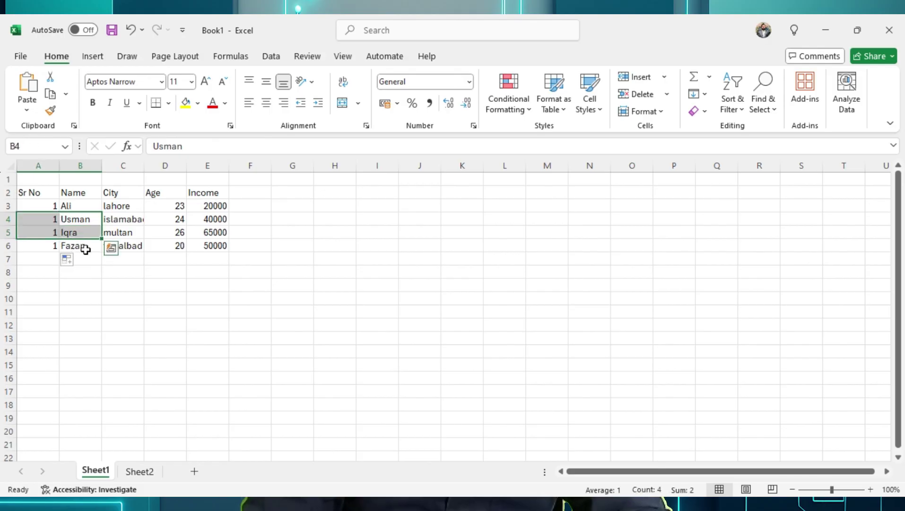
click(125, 296)
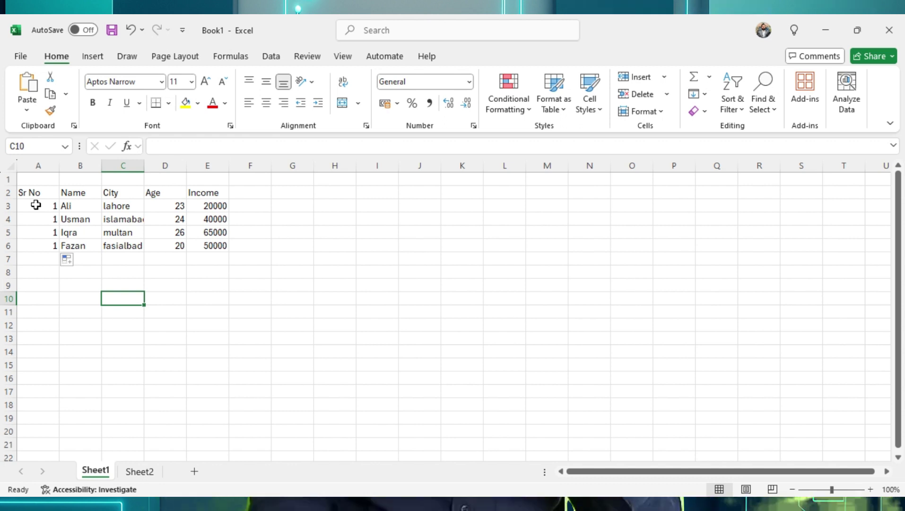
Change the serial number in A4 to 2 and clear the values in A5 and A6
click(46, 219)
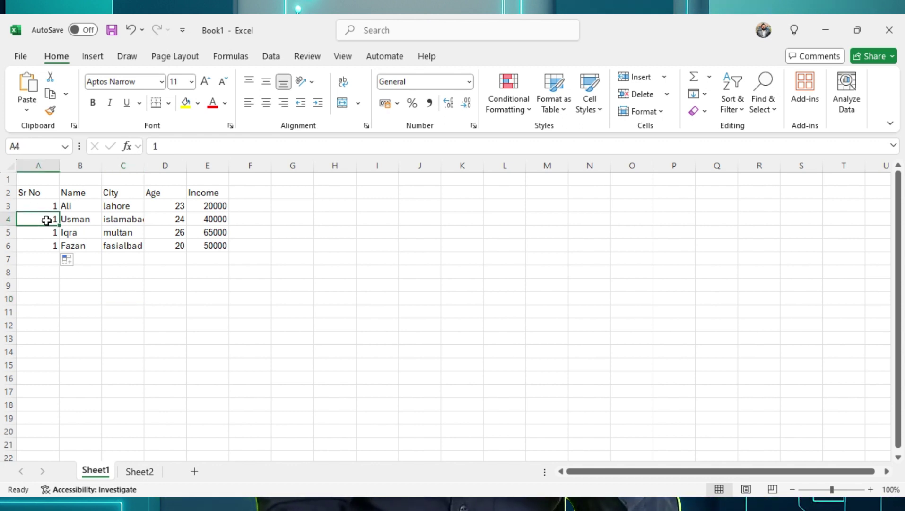
key(BackSpace)
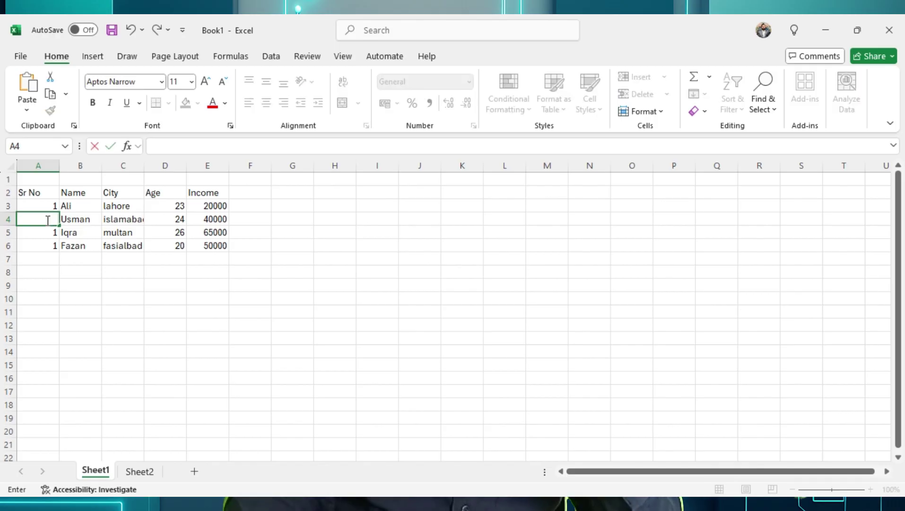
text(2)
key(Return)
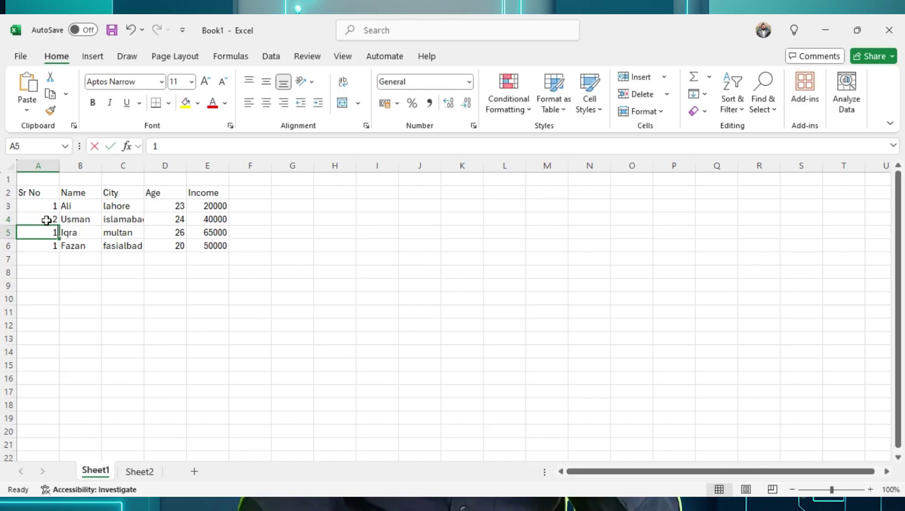
key(BackSpace)
key(Return)
key(BackSpace)
Extend the serial number series from cells A3 and A4 down to 15 in cell A17
click(46, 220)
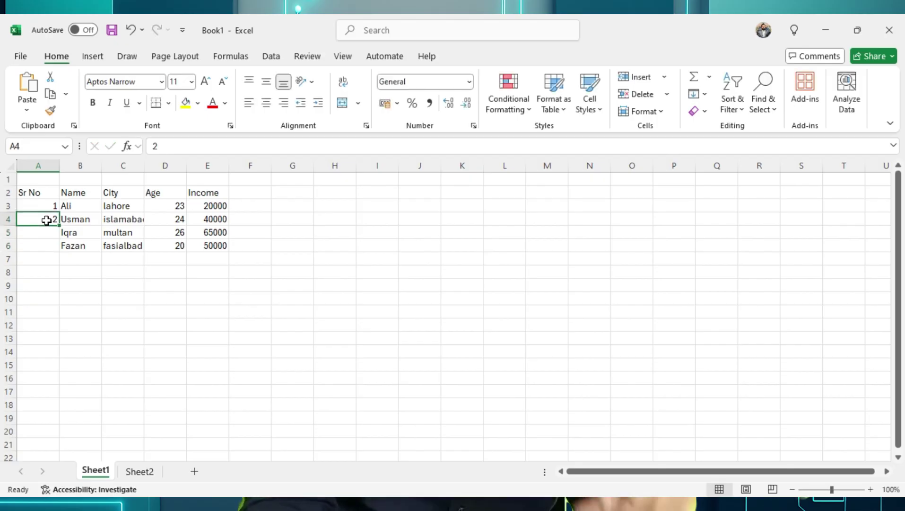
key(Up)
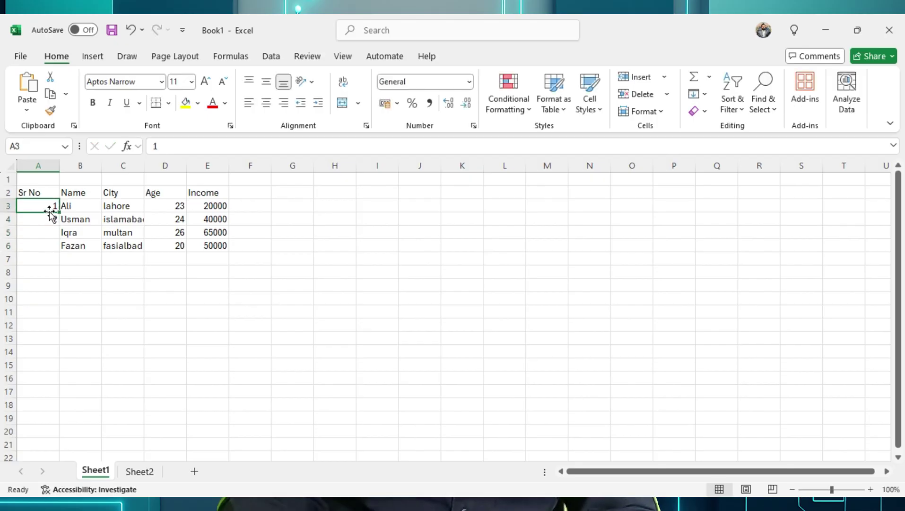
key(shift+Down)
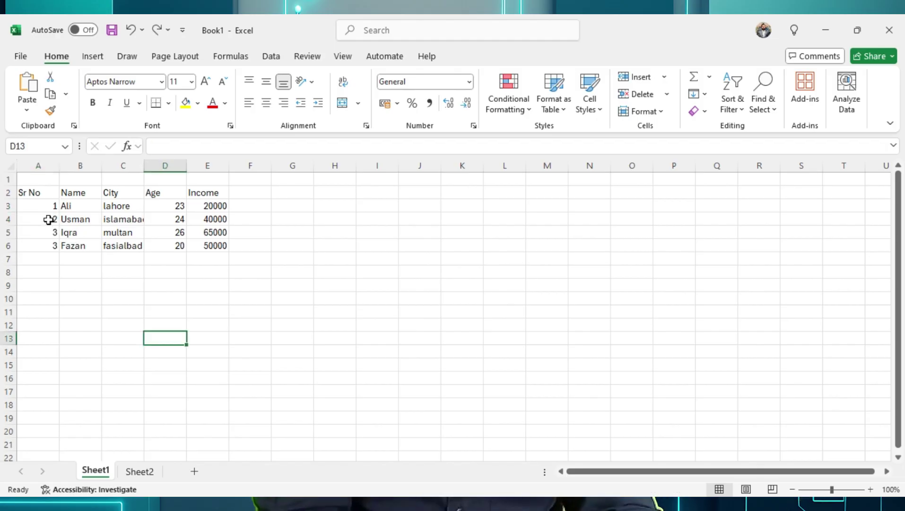
drag(48, 206, 54, 401)
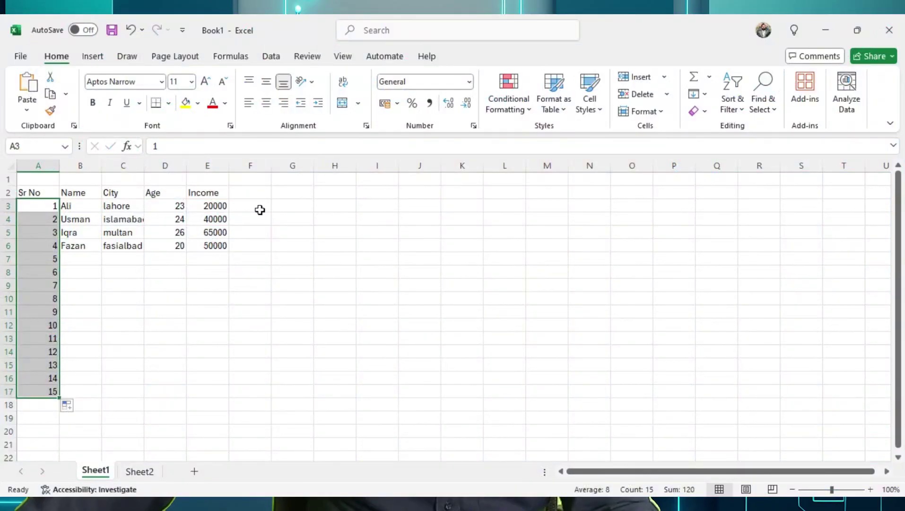
Insert a new column before the Age column and enter the header Month in D2
click(172, 164)
key(ctrl+shift+plus)
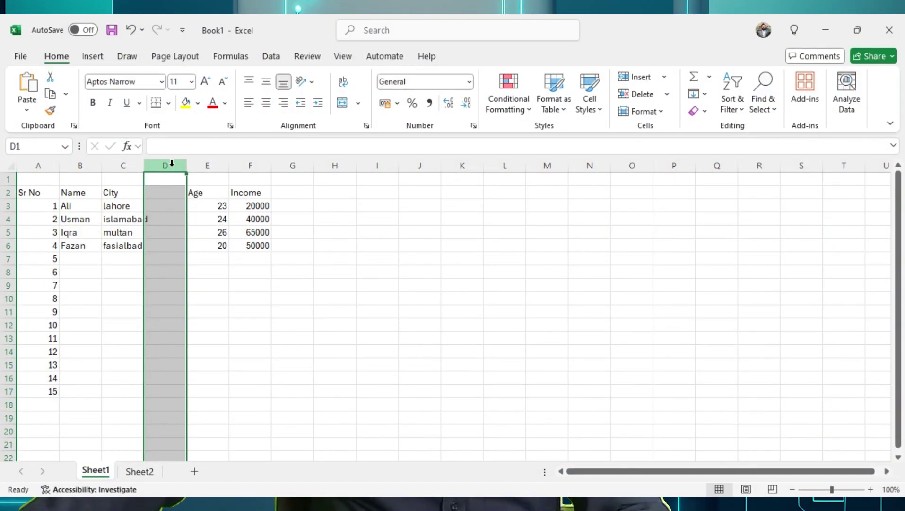
click(160, 197)
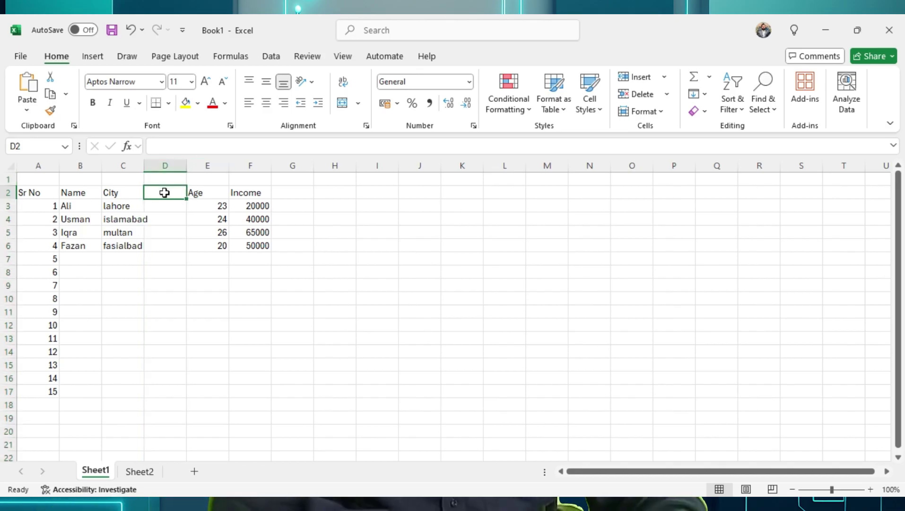
click(173, 206)
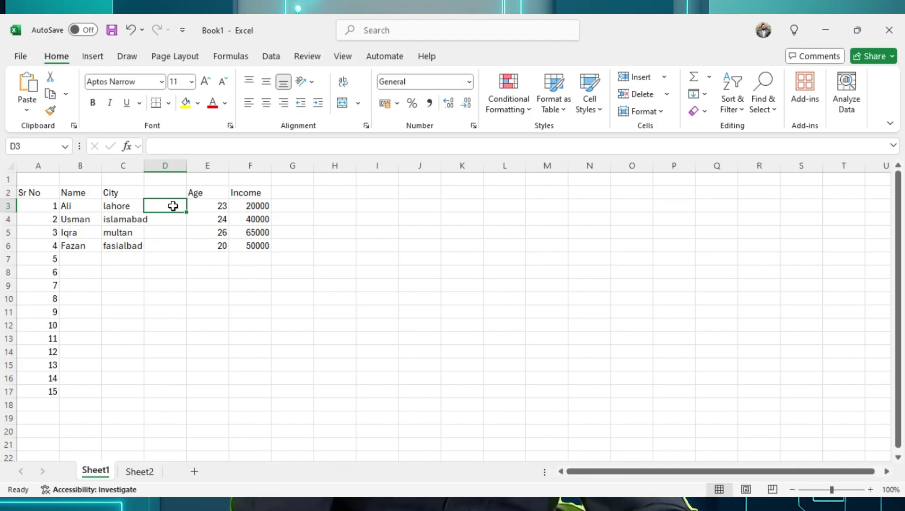
key(Up)
text(Mo)
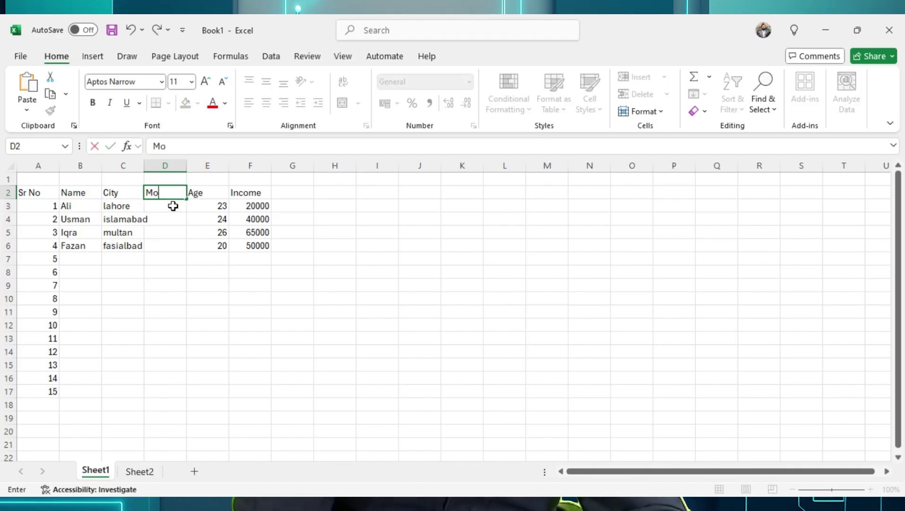
key(Return)
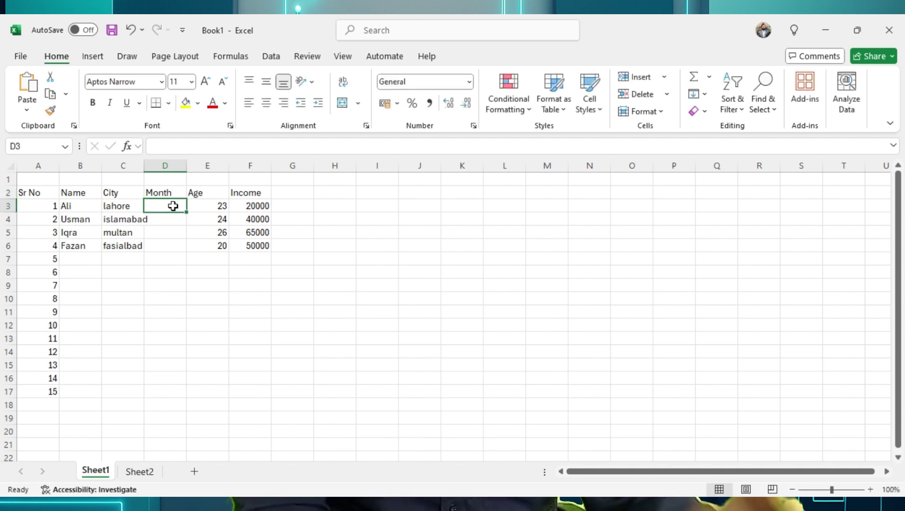
Enter the date 13-6-2025 in D3 and fill the daily date series down to D11
text(13)
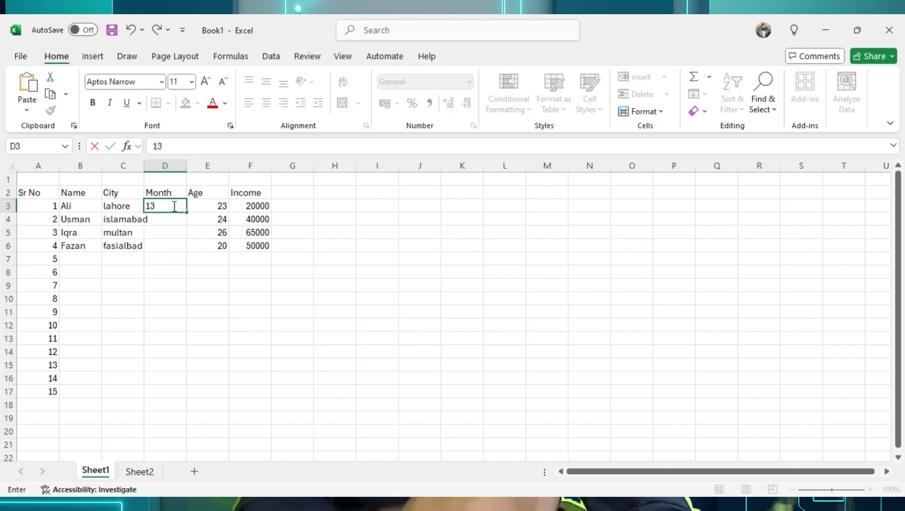
text(-6-2025)
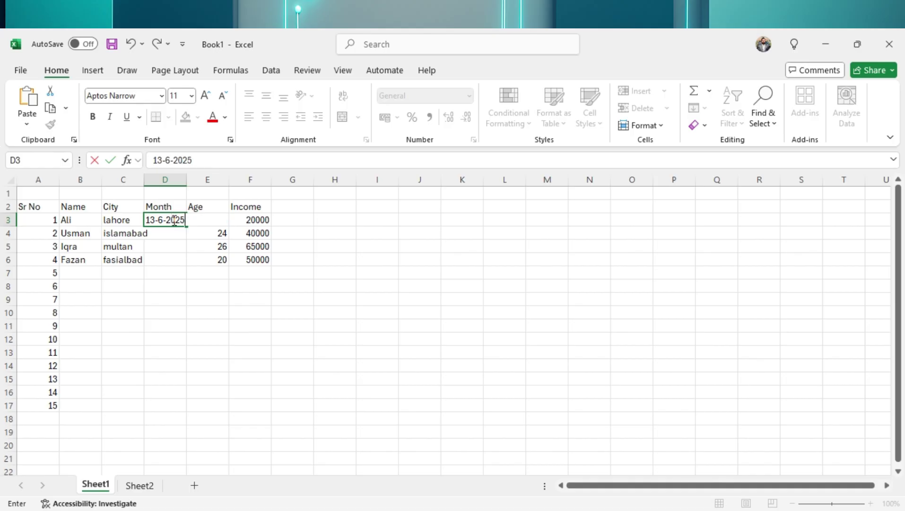
key(Return)
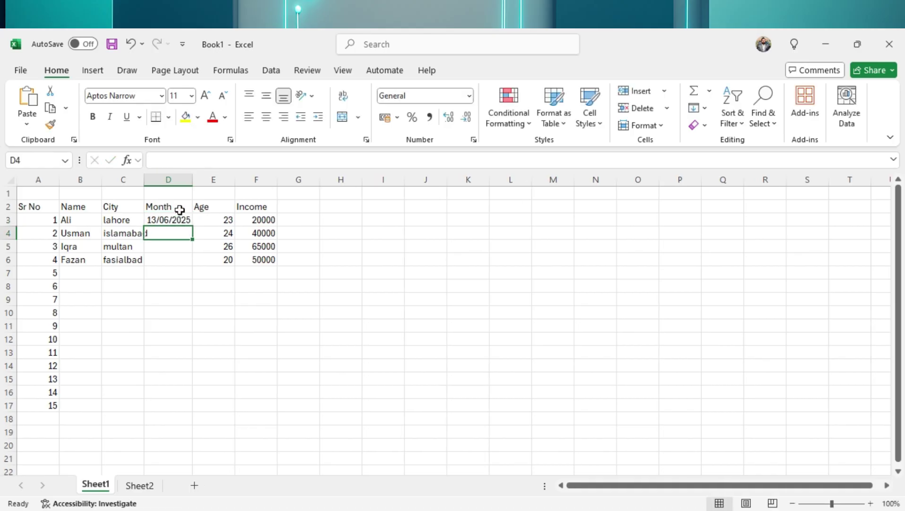
click(171, 277)
click(173, 220)
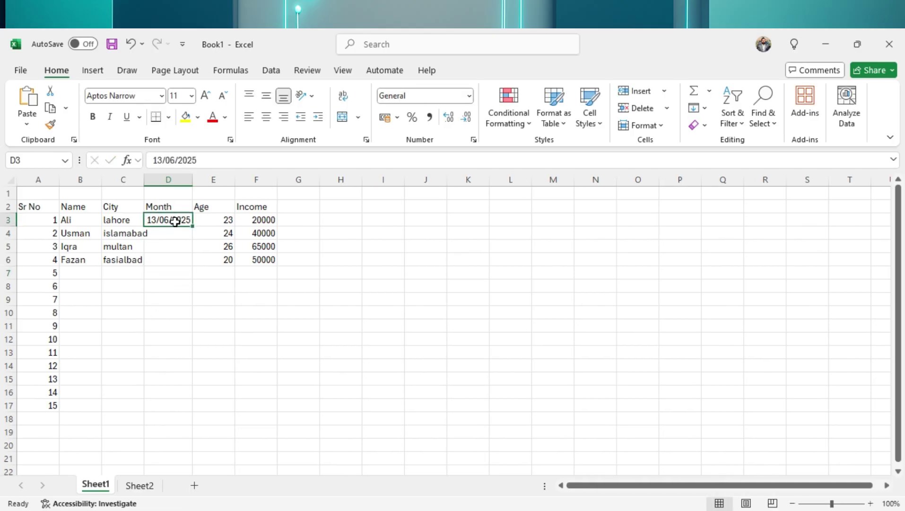
drag(193, 226, 192, 328)
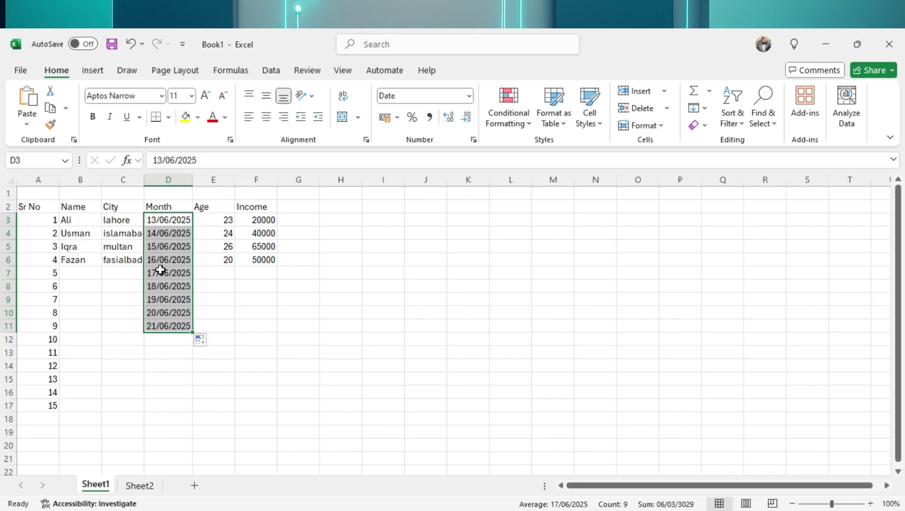
click(281, 348)
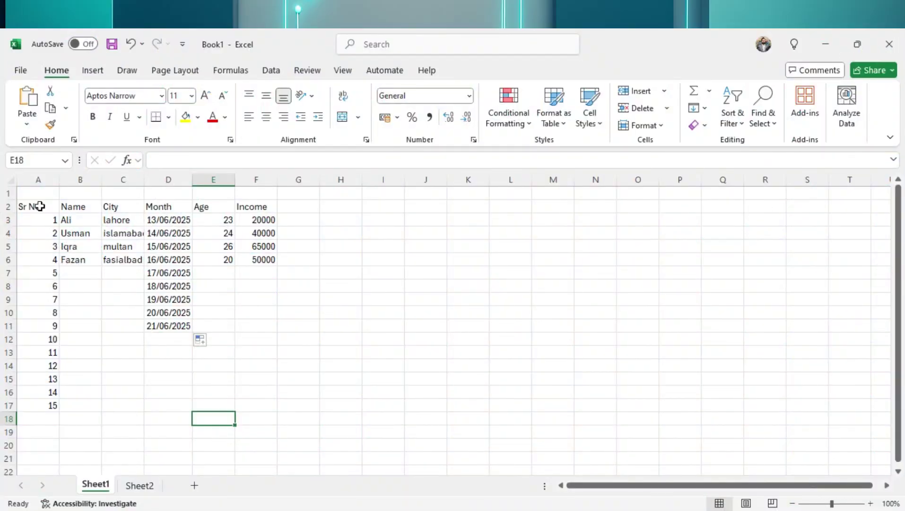
Give the header cells A2 to F2 a light blue fill and make their text bold
drag(40, 206, 273, 207)
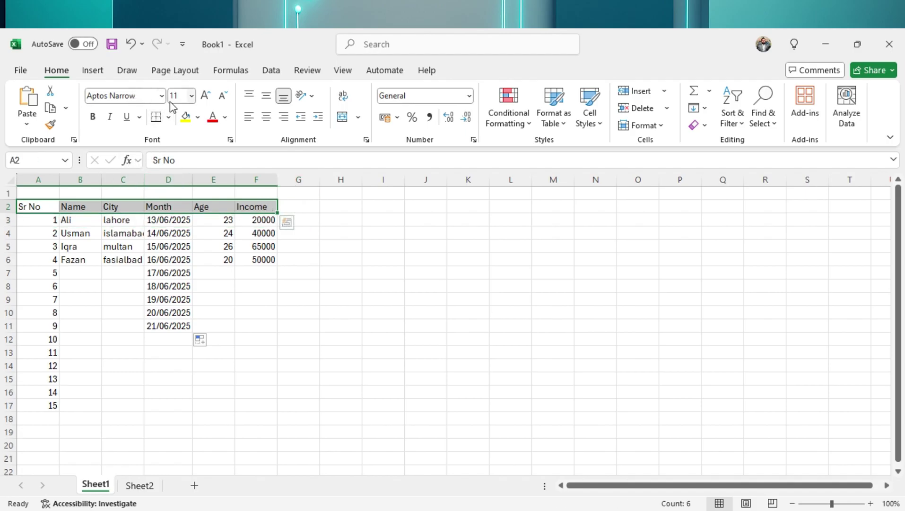
click(198, 117)
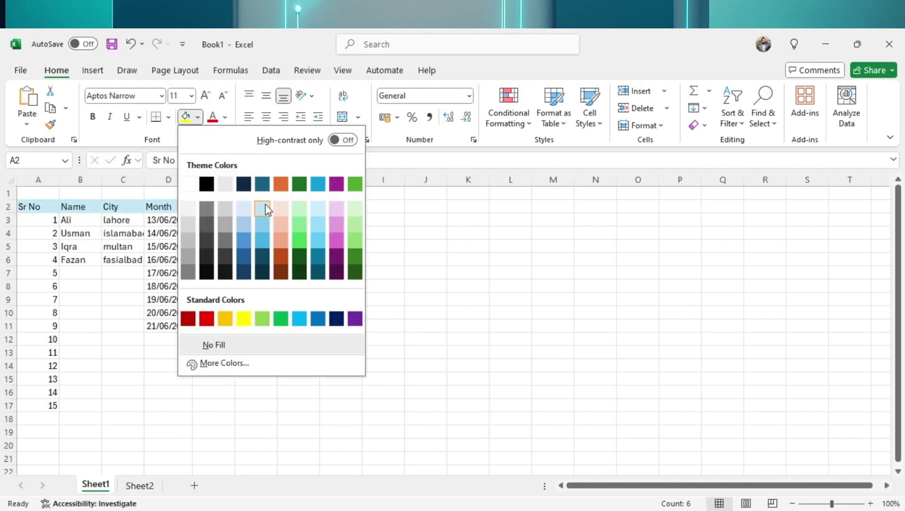
click(265, 204)
click(282, 326)
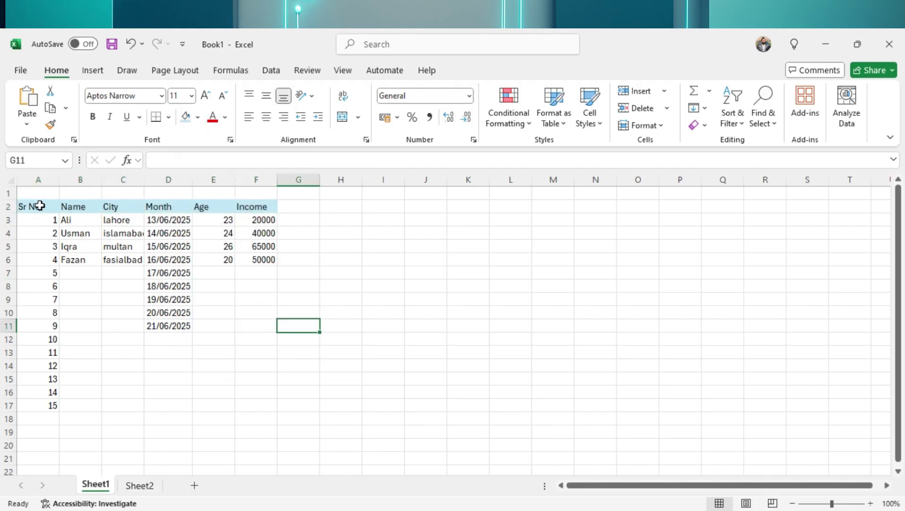
drag(40, 206, 262, 207)
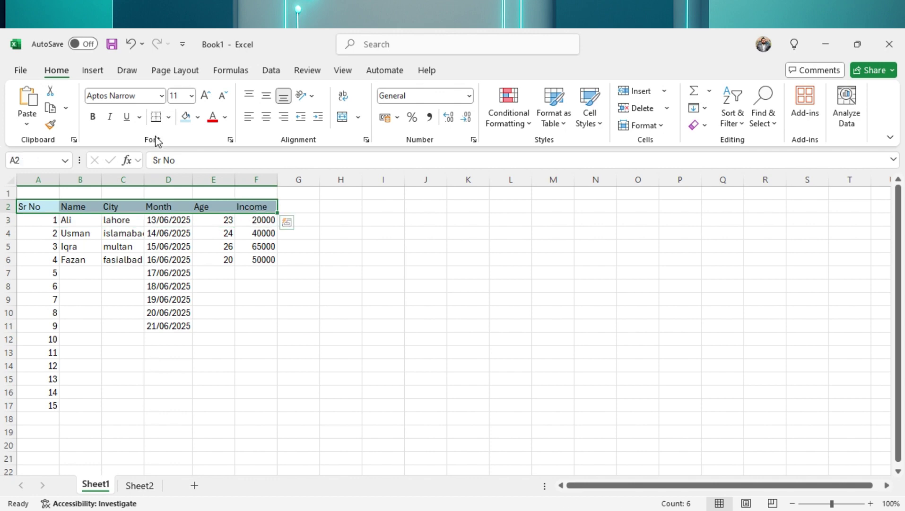
click(93, 117)
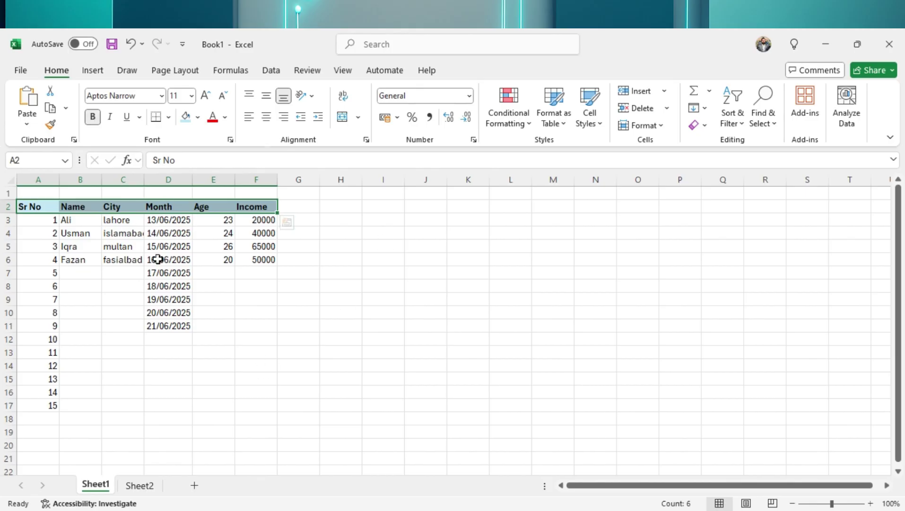
click(235, 315)
Apply thick solid black borders to all outer and inner edges of the table range A2 to F17
drag(34, 208, 236, 405)
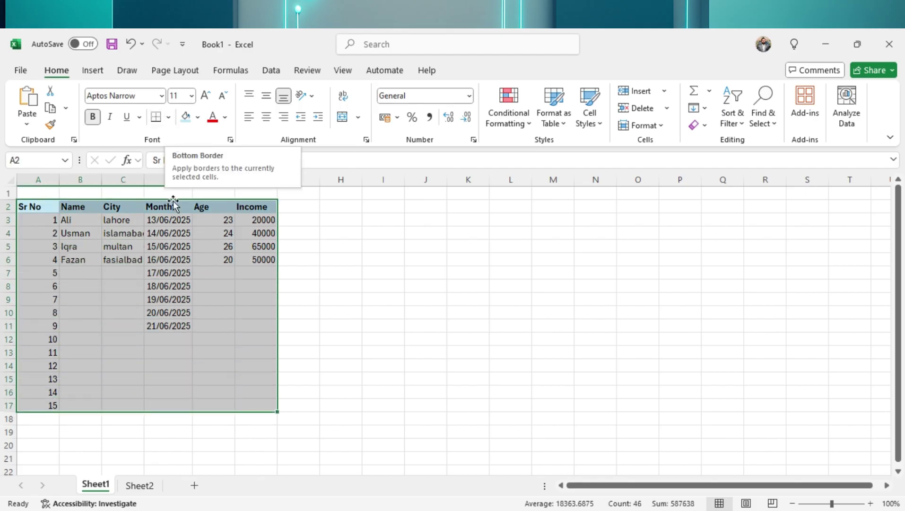
right_click(168, 279)
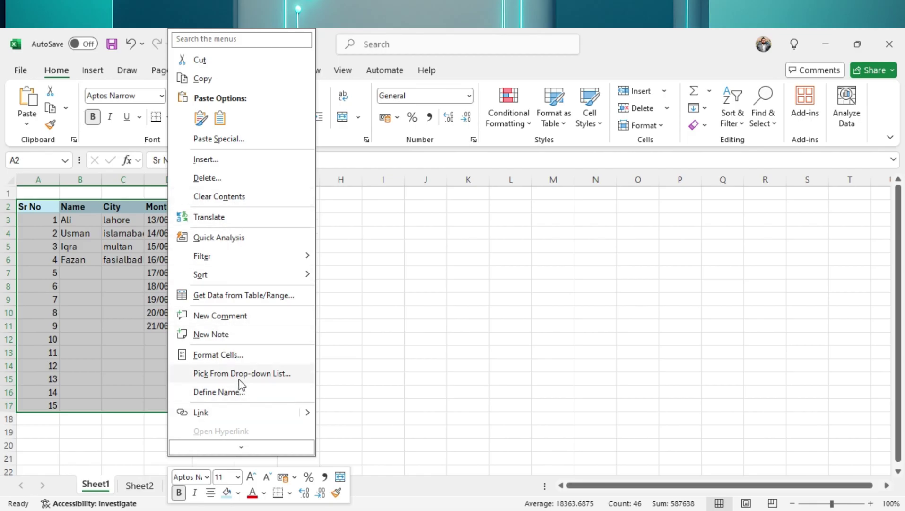
click(228, 356)
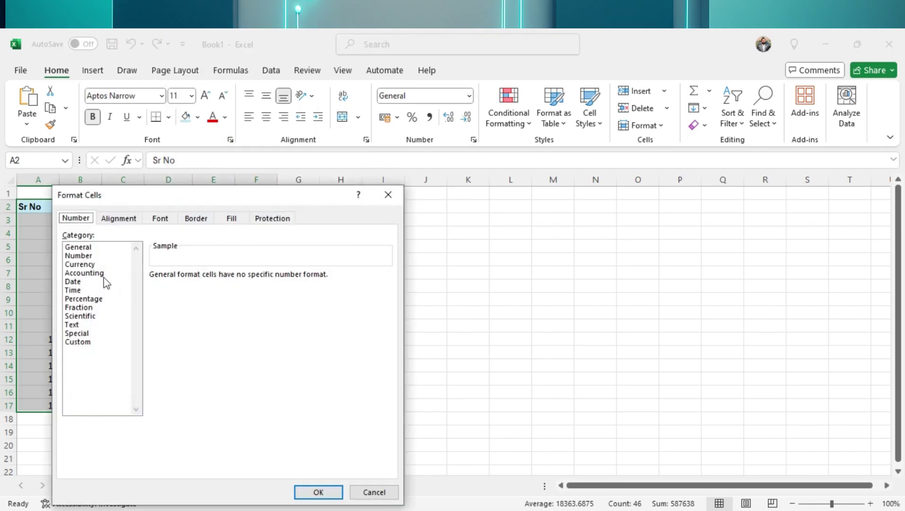
click(200, 218)
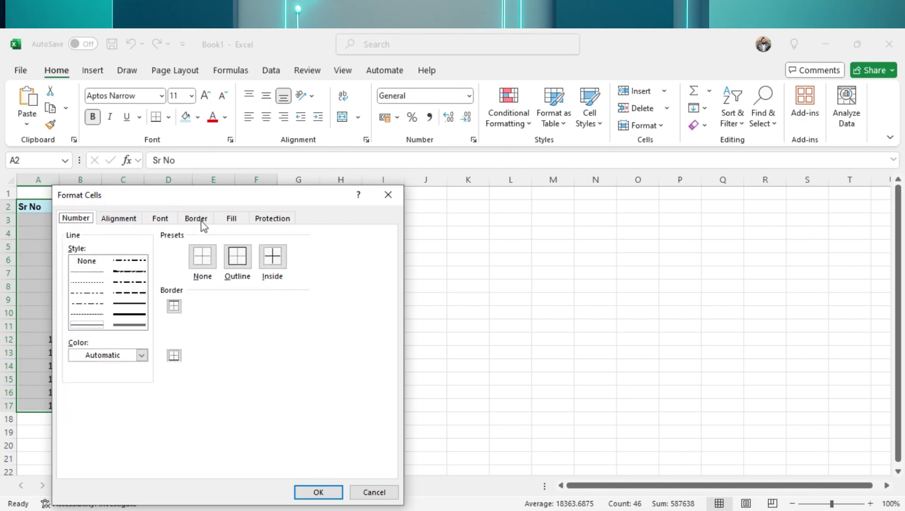
click(132, 303)
click(203, 336)
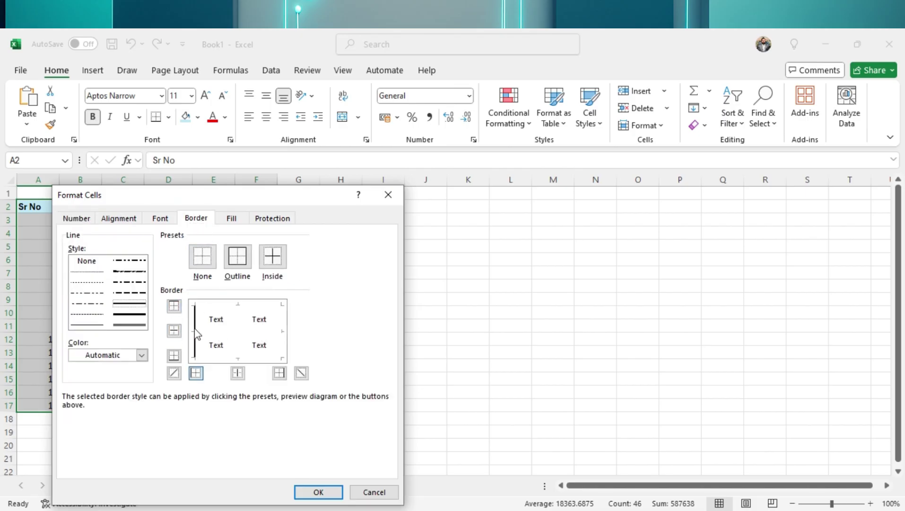
click(237, 334)
click(280, 338)
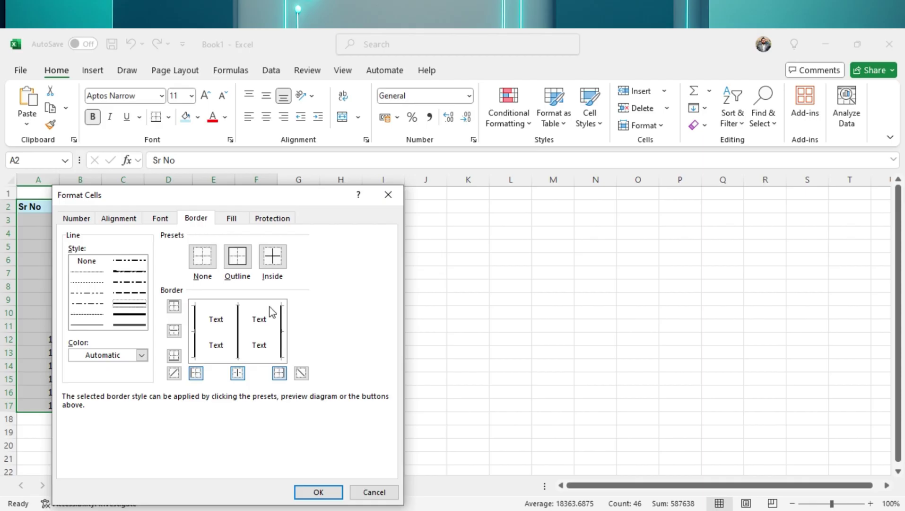
click(271, 306)
click(266, 331)
click(269, 362)
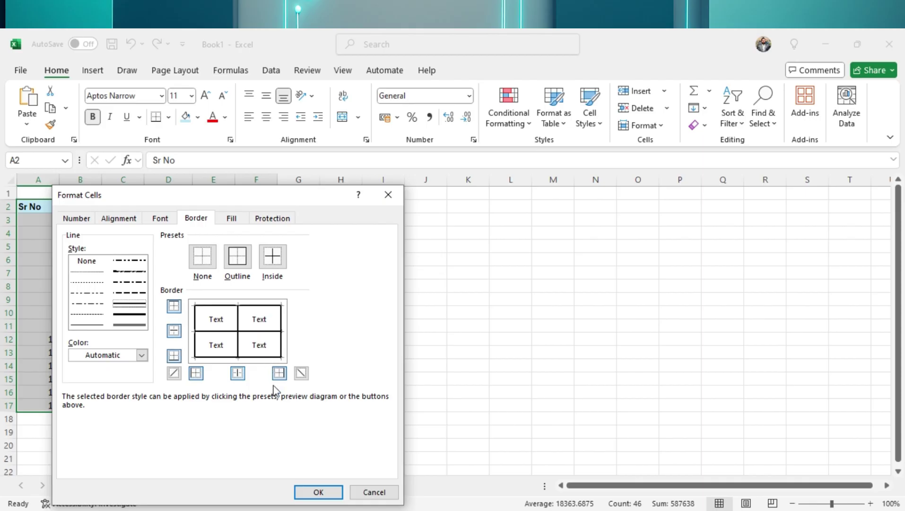
click(314, 492)
click(371, 349)
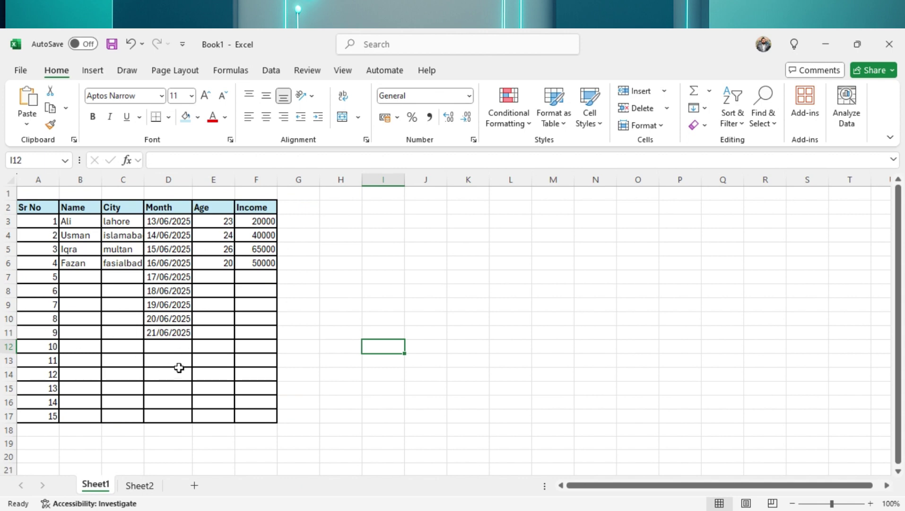
Merge and center cells A1 to F1 above the header row and enter the title Data
scroll(125, 222, down, 1)
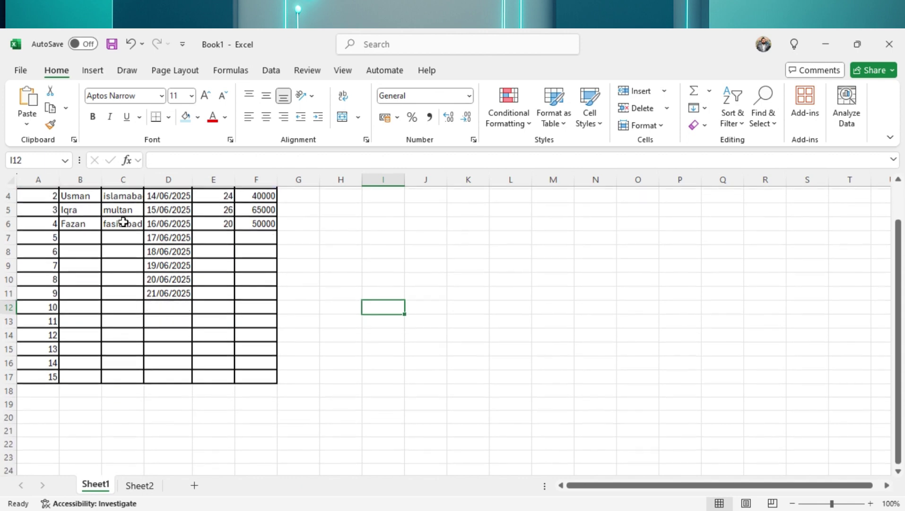
scroll(170, 318, down, 3)
drag(898, 325, 903, 211)
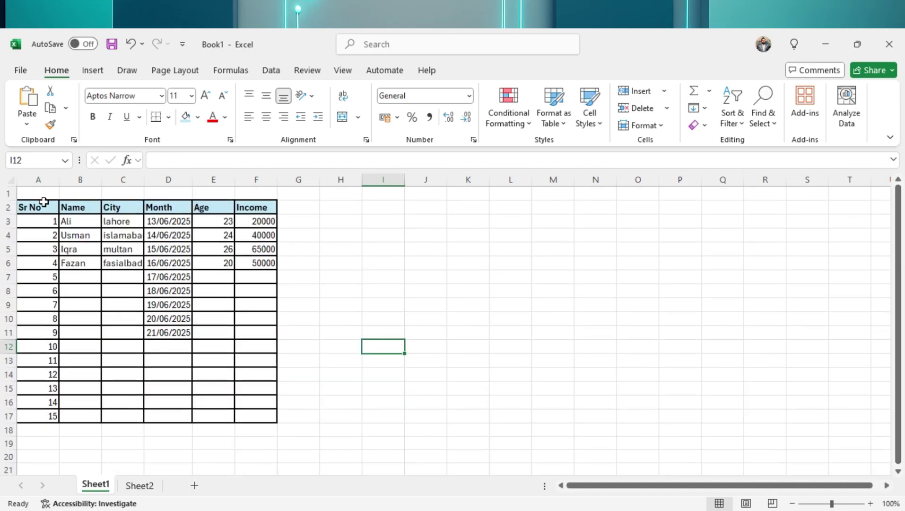
drag(35, 193, 256, 192)
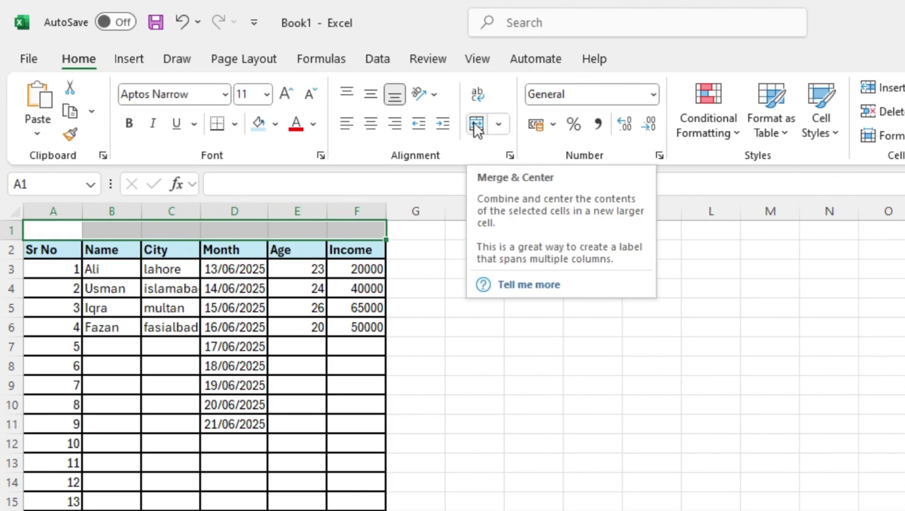
click(476, 124)
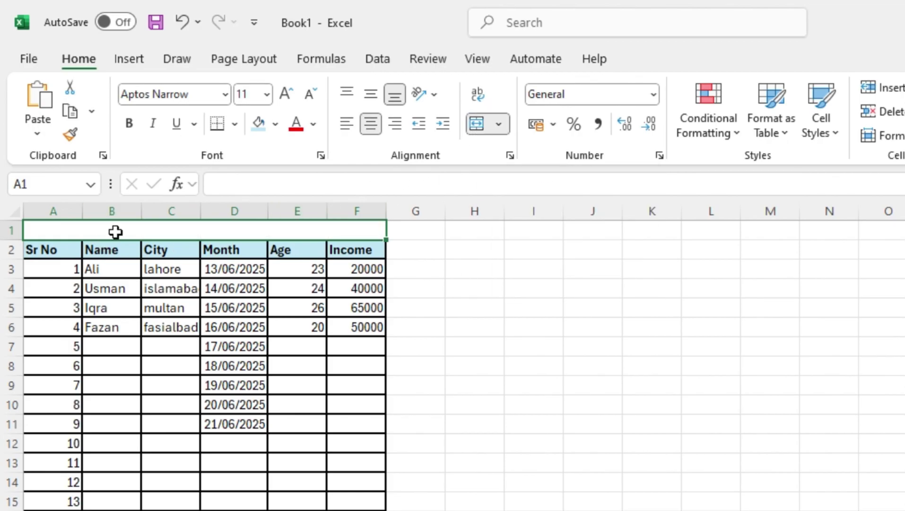
click(249, 188)
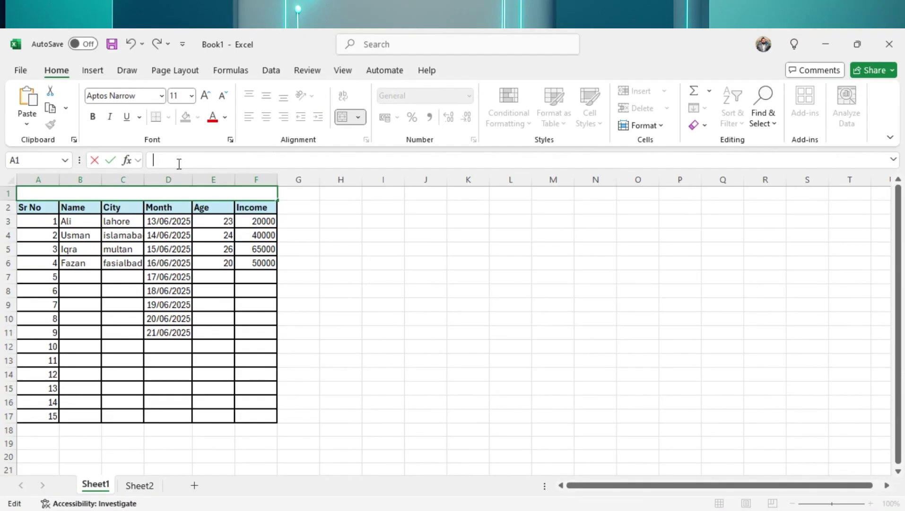
key(Return)
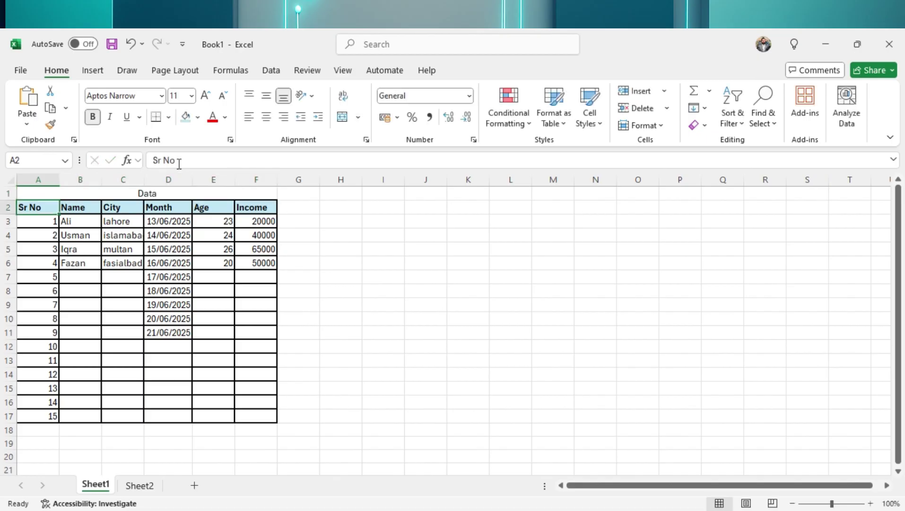
Make the title in the merged cell above the table bold
click(202, 193)
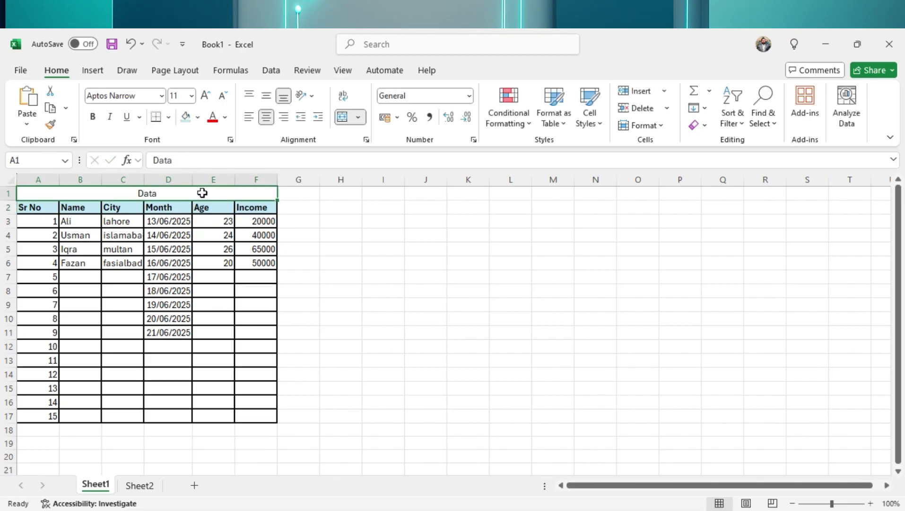
click(97, 116)
click(352, 268)
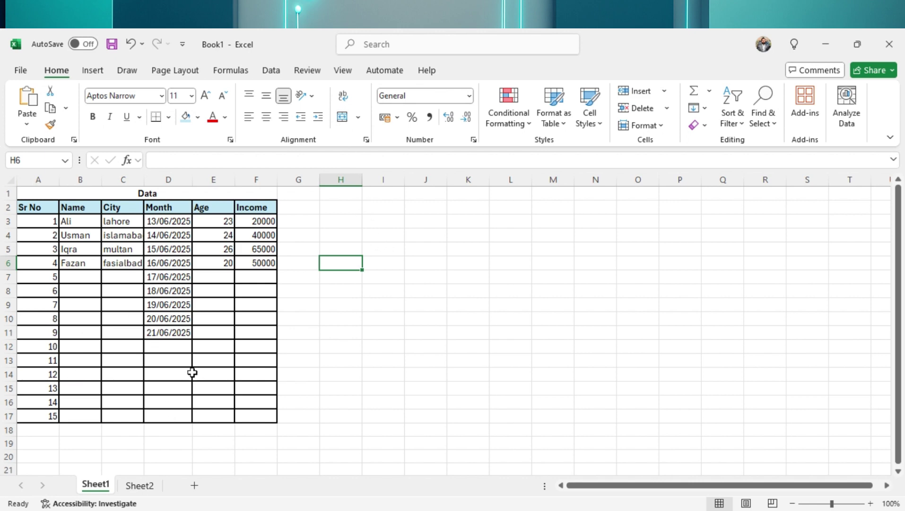
Total the Income column in cell F18 with a SUM formula over F3:F17
scroll(192, 373, down, 2)
scroll(192, 372, up, 2)
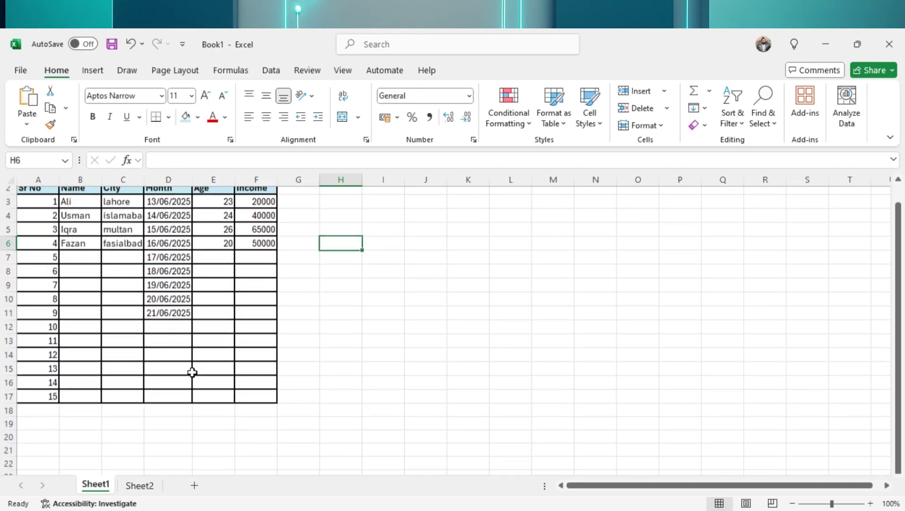
scroll(192, 372, down, 2)
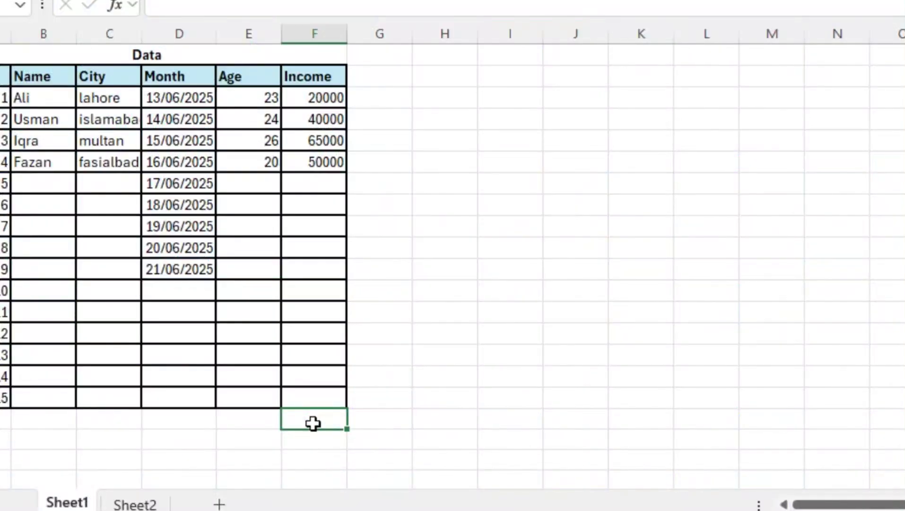
text(=sum)
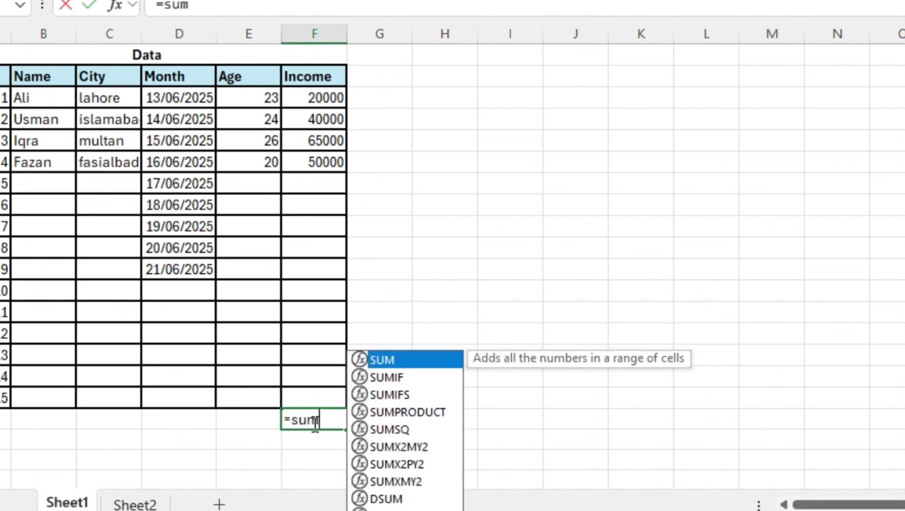
text(()
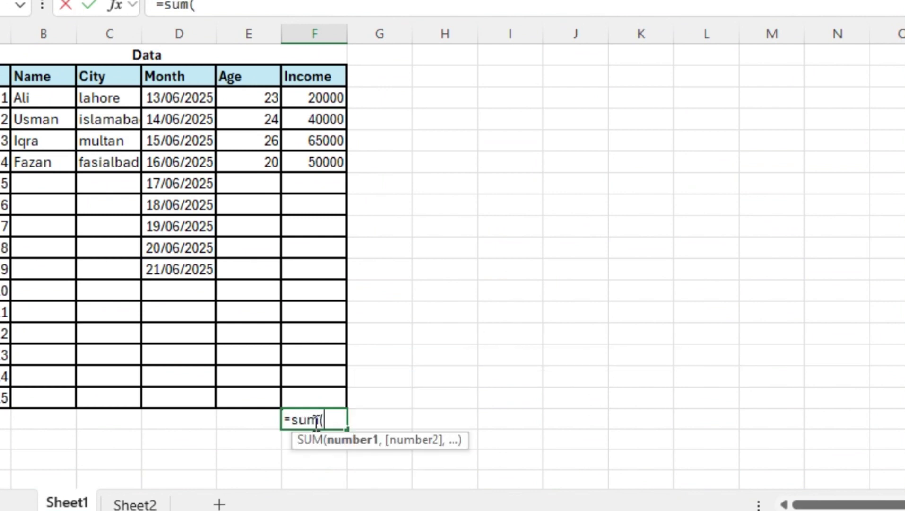
drag(323, 97, 324, 400)
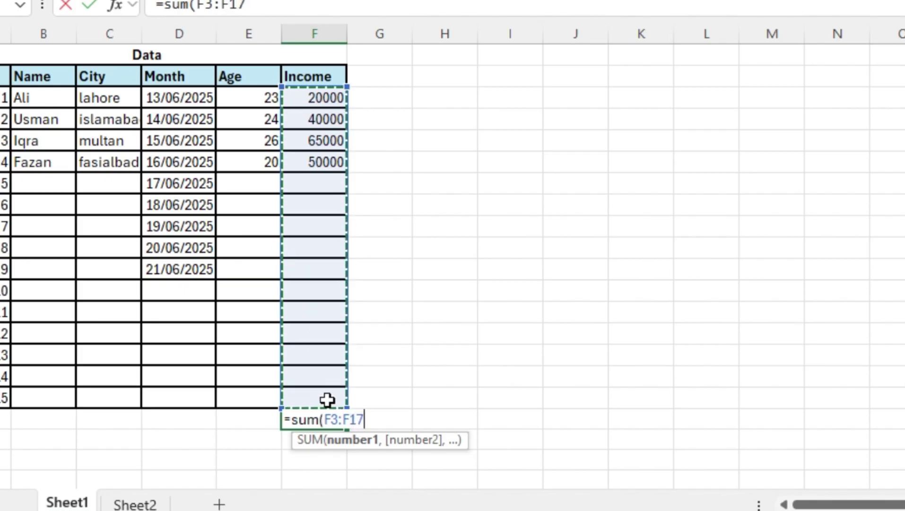
text())
key(Return)
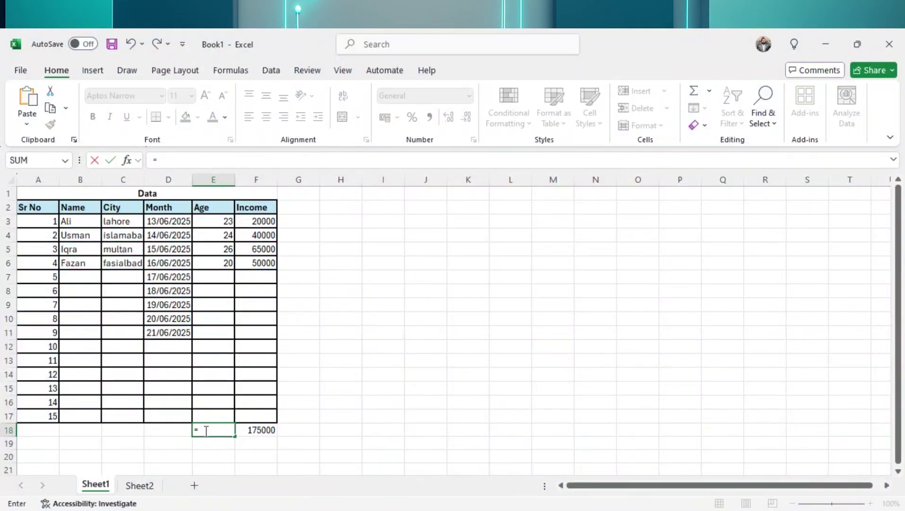
Find the highest age in cell E18 with a MAX formula over E3:E6
text(max)
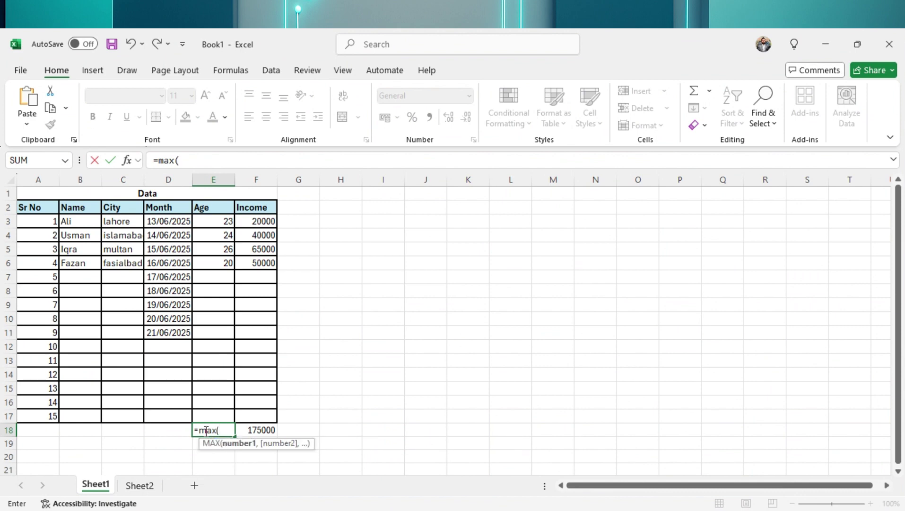
text(()
drag(215, 221, 222, 262)
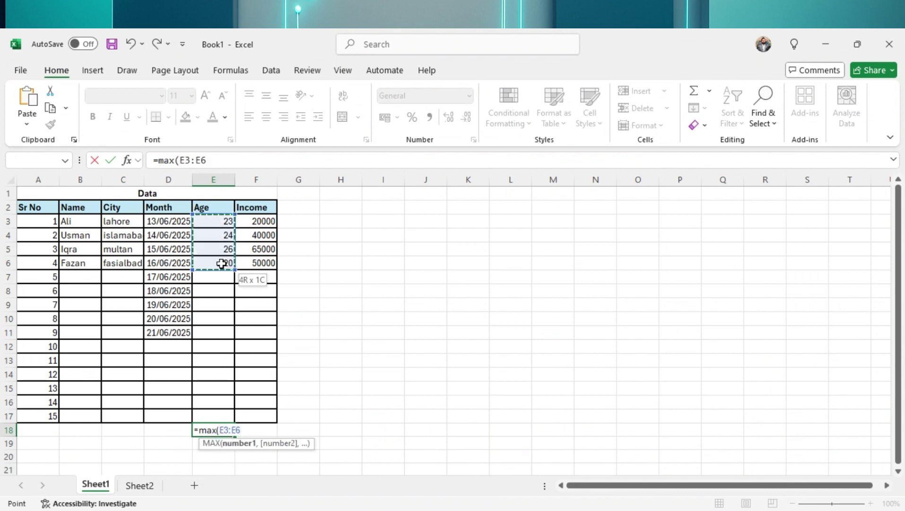
key(Return)
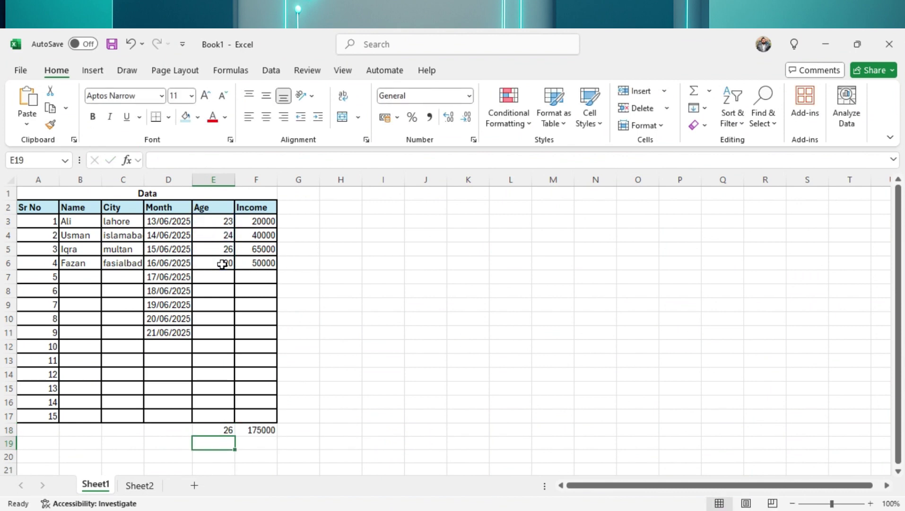
click(218, 430)
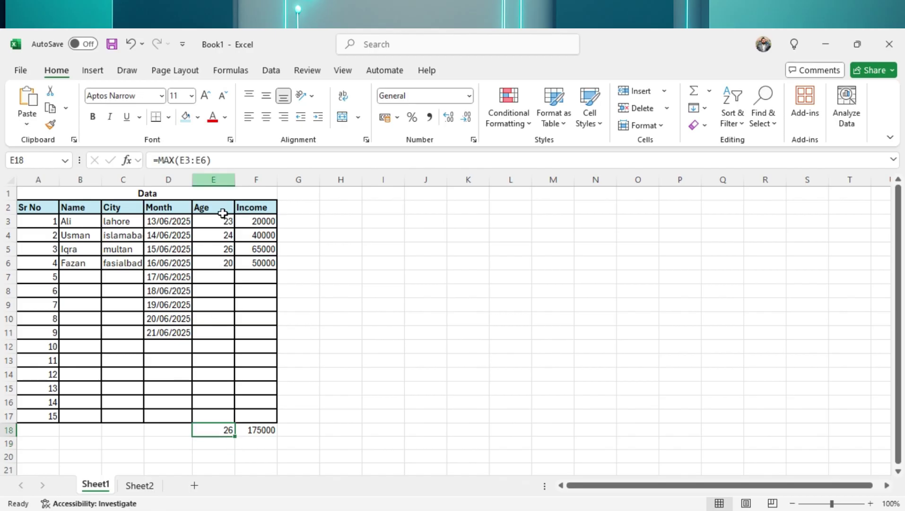
click(221, 250)
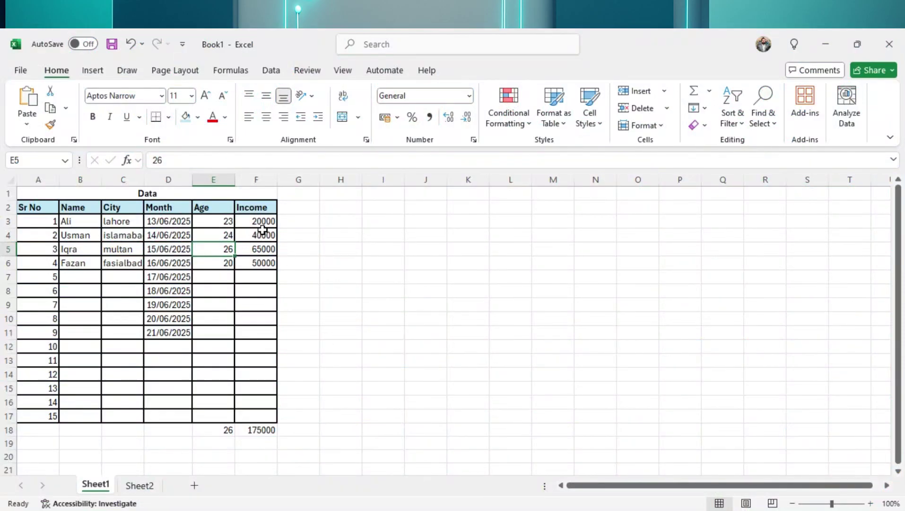
drag(268, 221, 253, 266)
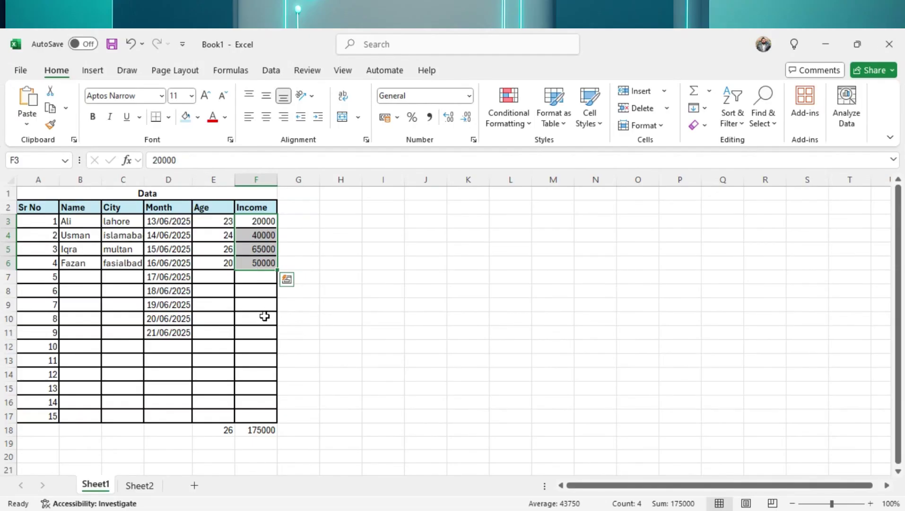
click(321, 251)
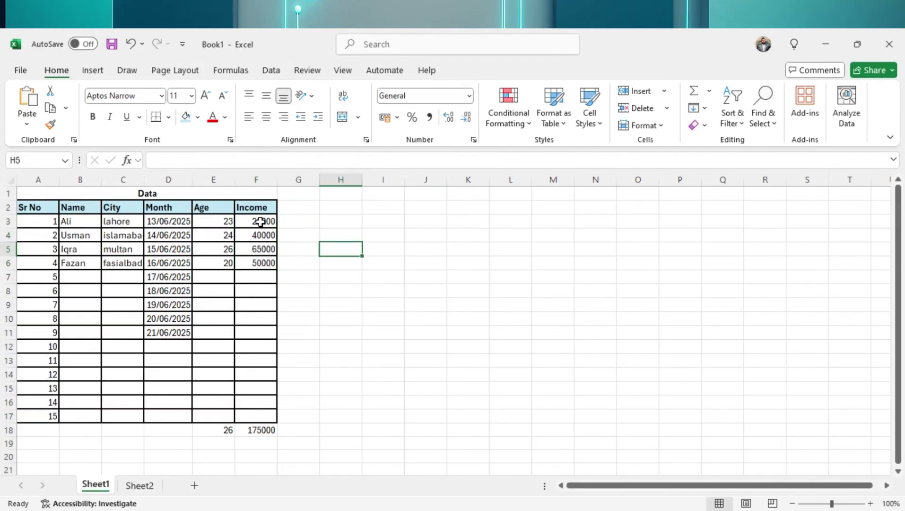
drag(261, 221, 248, 393)
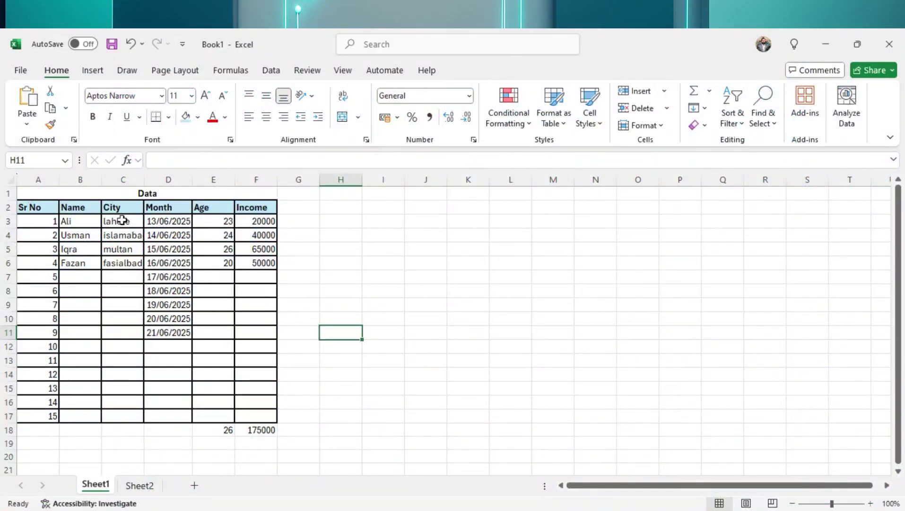
Add filters to the table's header row, starting from the City header cell
click(127, 207)
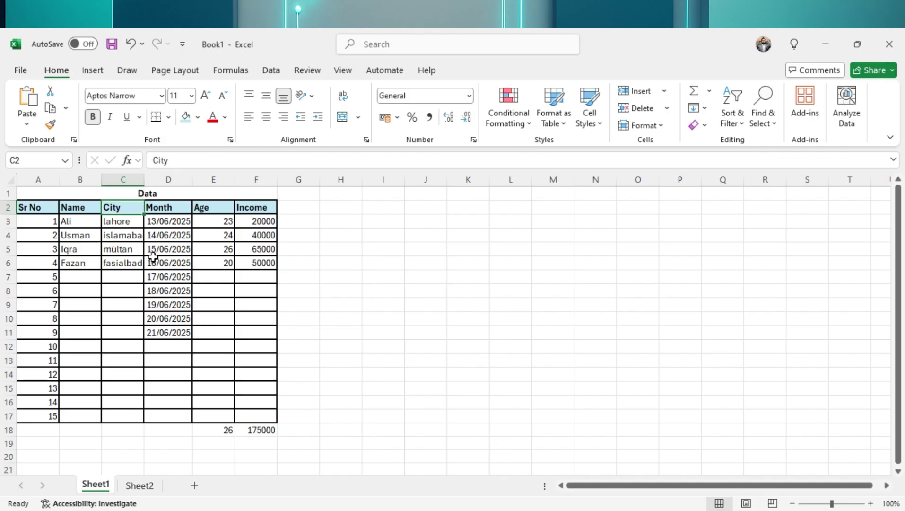
click(739, 124)
click(753, 201)
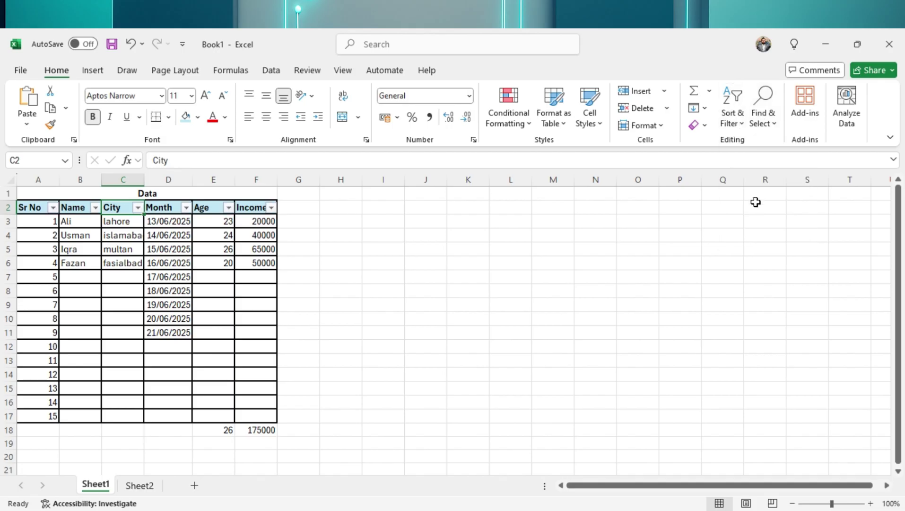
Filter the City column to show only the rows for lahore
click(137, 207)
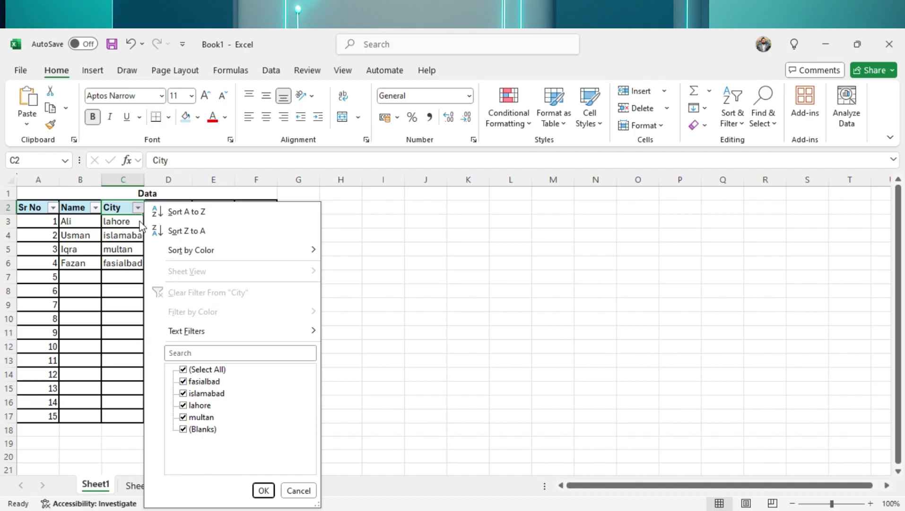
click(183, 416)
click(184, 370)
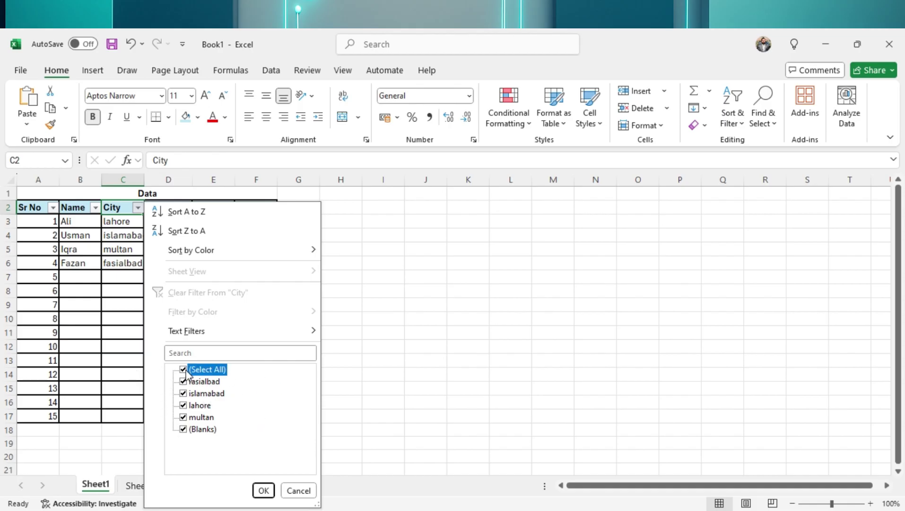
click(183, 405)
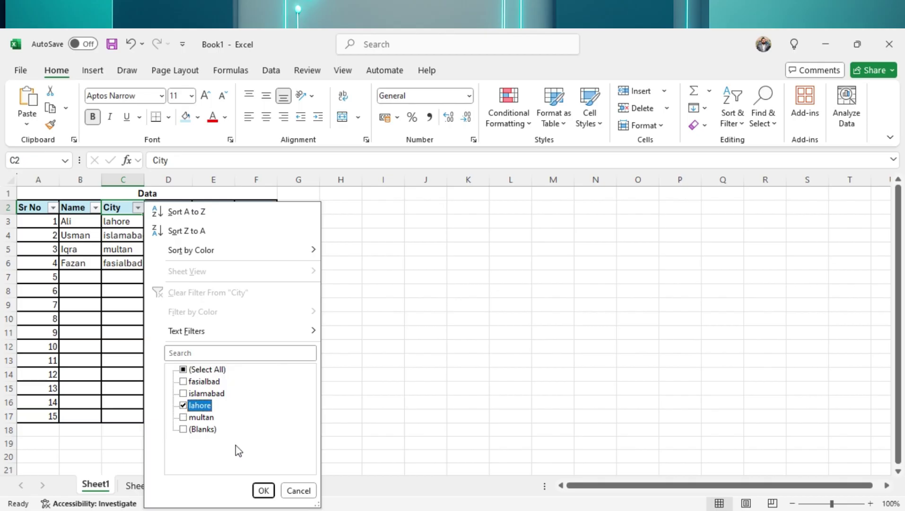
click(264, 490)
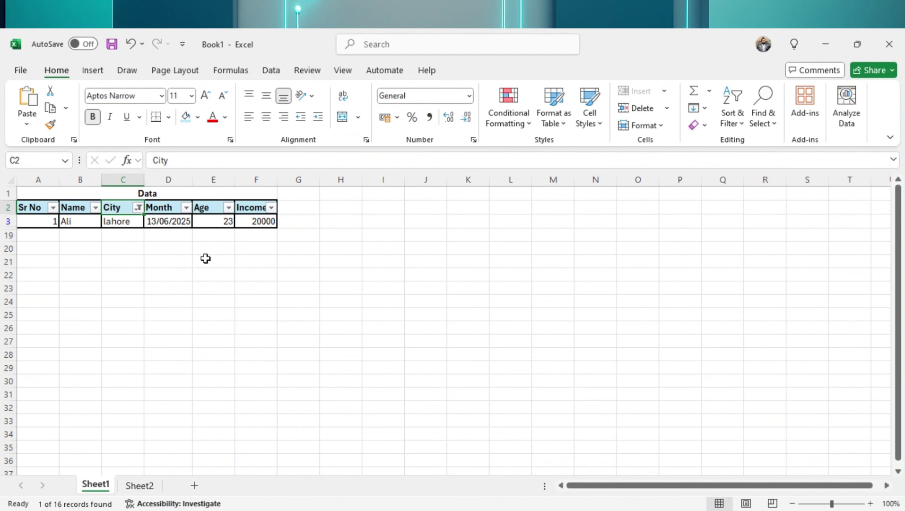
Reselect all values in the City column filter to bring back every row
click(138, 207)
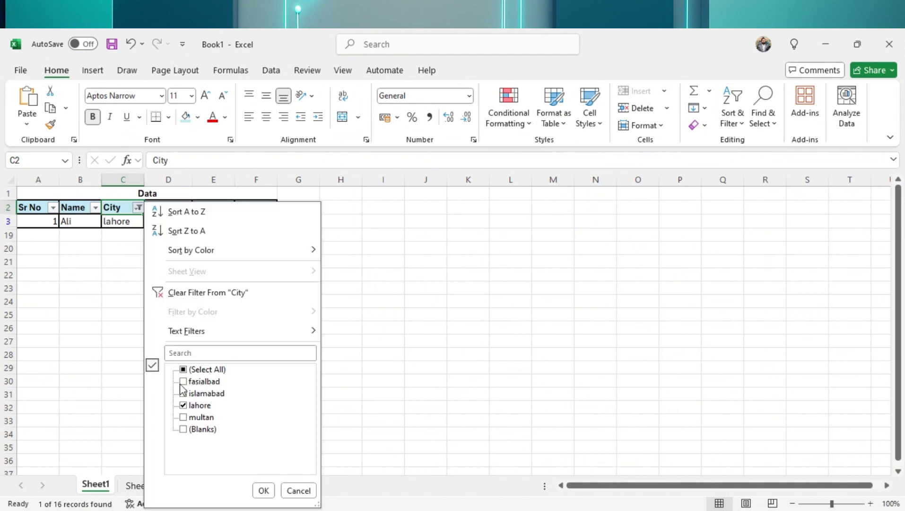
click(194, 370)
click(263, 490)
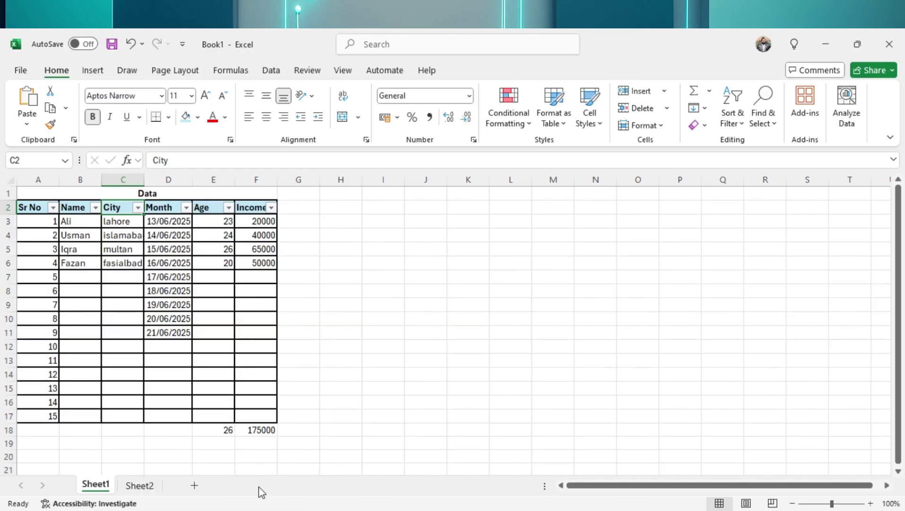
Insert a 2-D clustered column chart from the table data
click(92, 70)
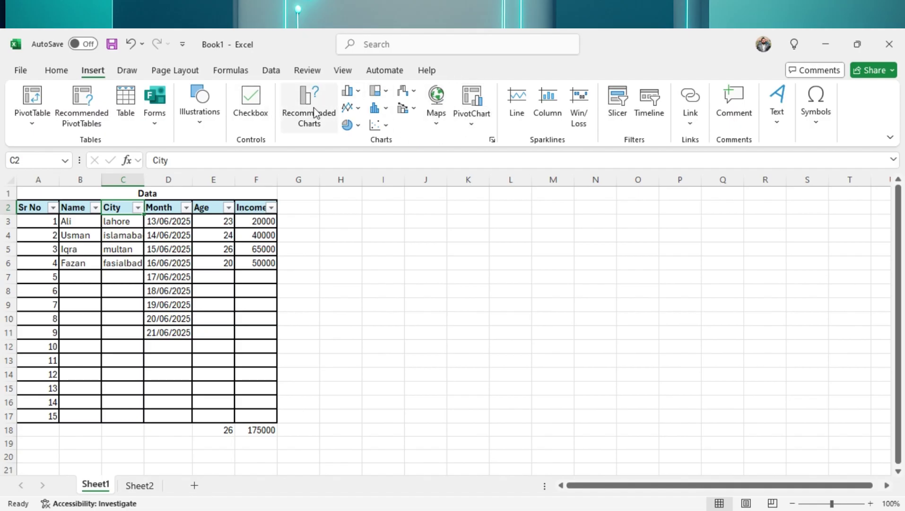
click(388, 112)
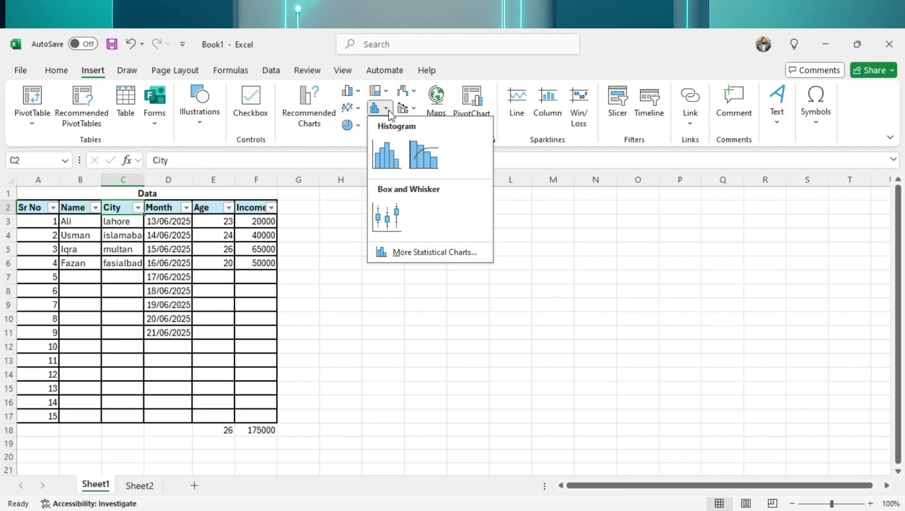
click(358, 92)
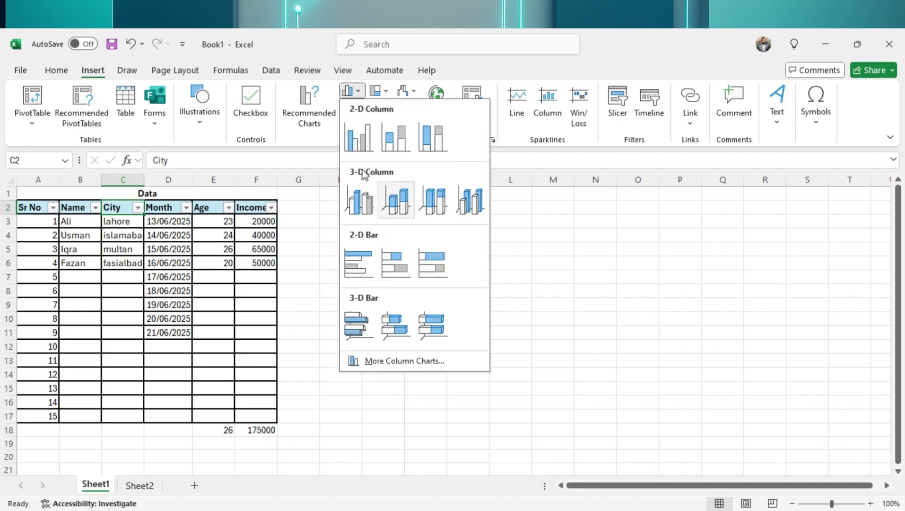
click(371, 146)
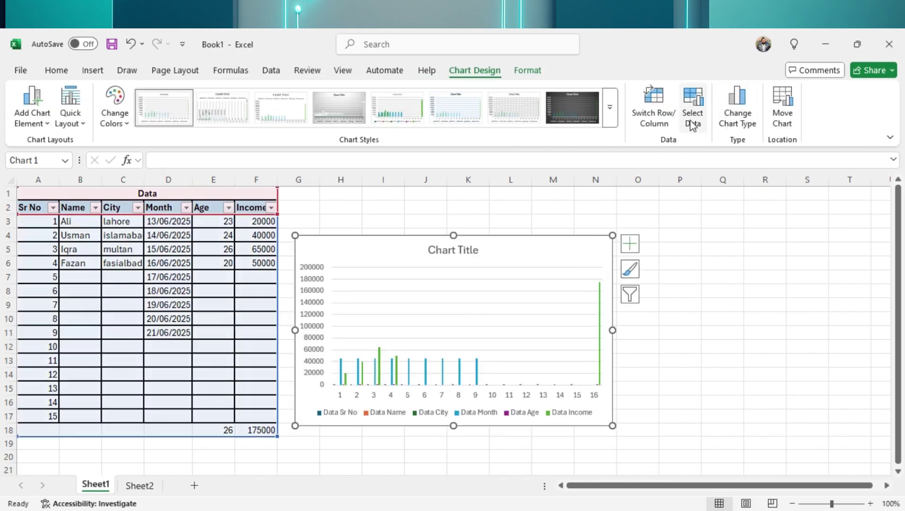
Exclude the Sr No, City, Month and Age series from the chart's data source, keeping Name and Income
click(692, 124)
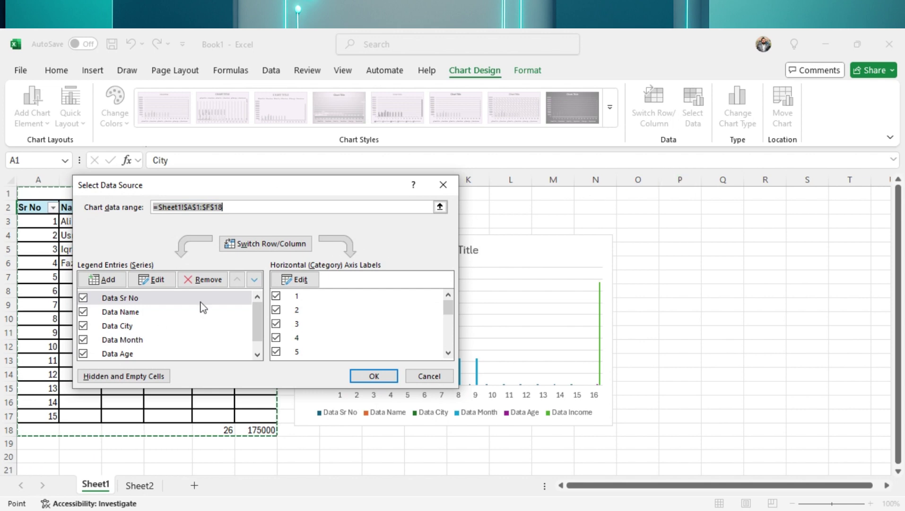
scroll(203, 306, down, 5)
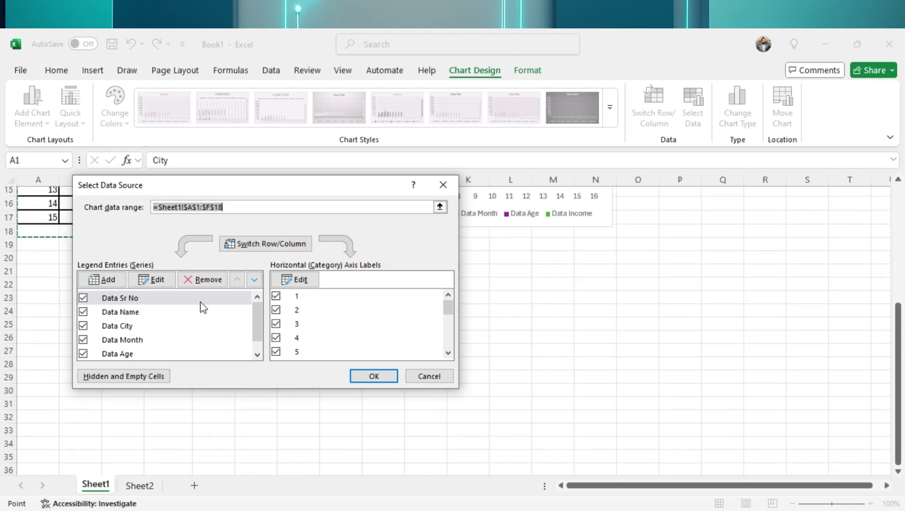
click(83, 297)
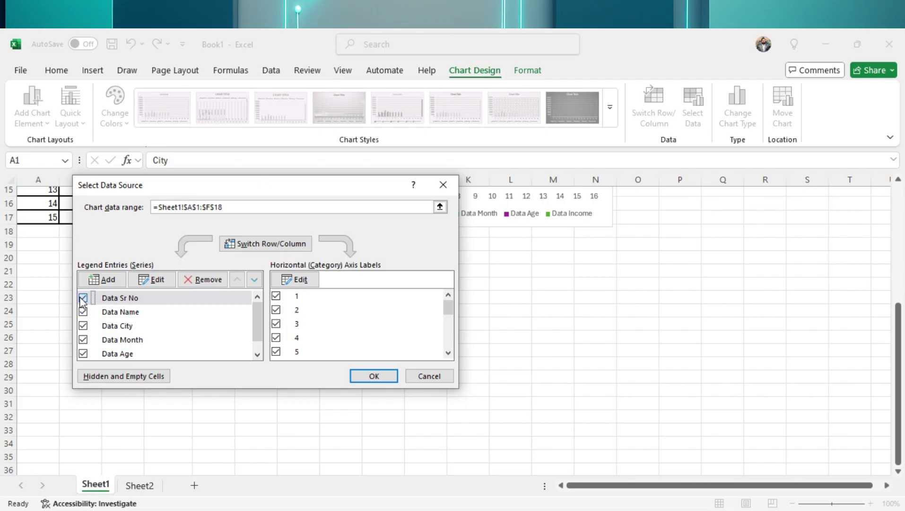
click(84, 326)
click(84, 340)
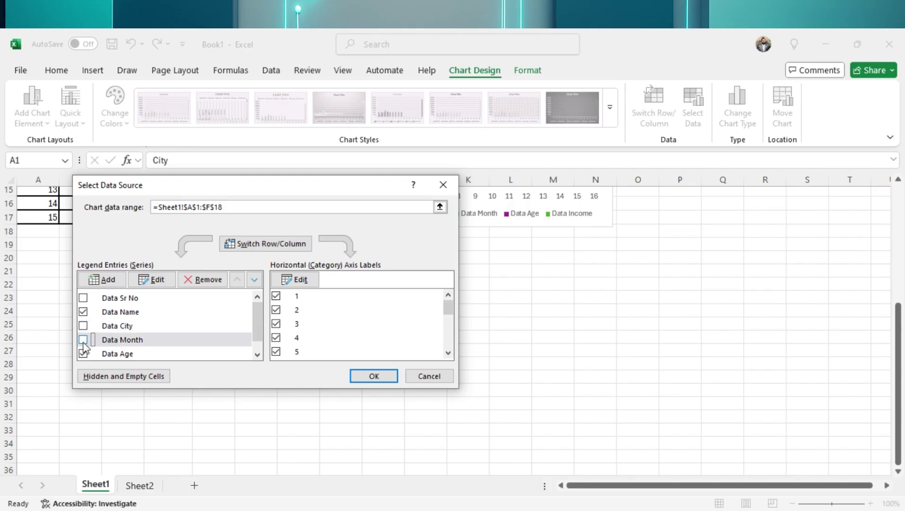
click(83, 354)
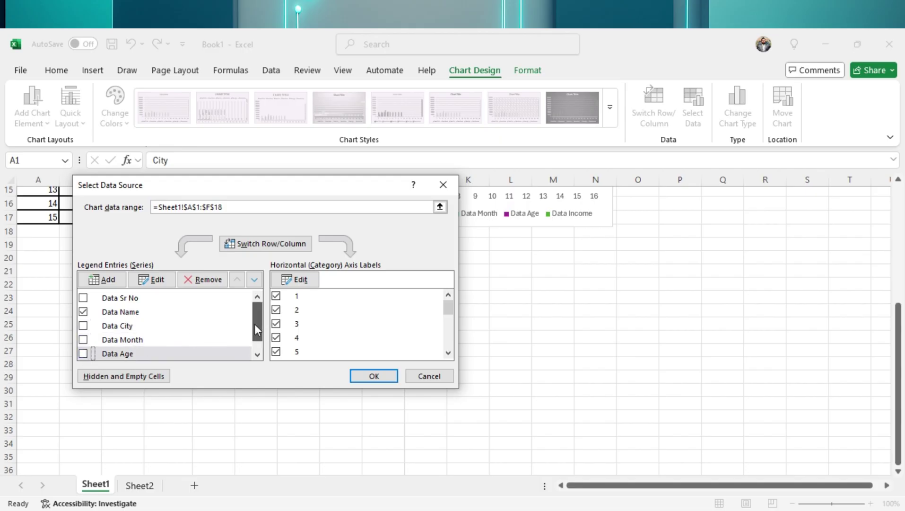
scroll(264, 331, down, 1)
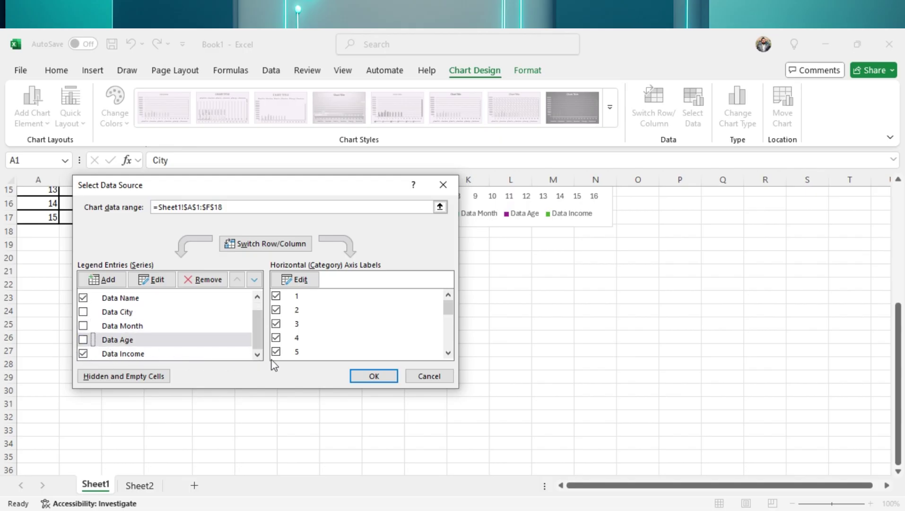
click(373, 376)
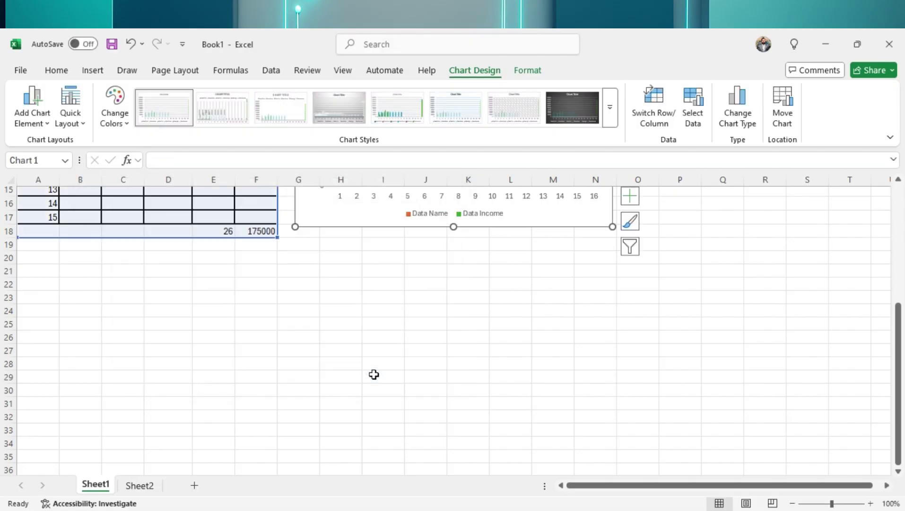
scroll(470, 312, down, 2)
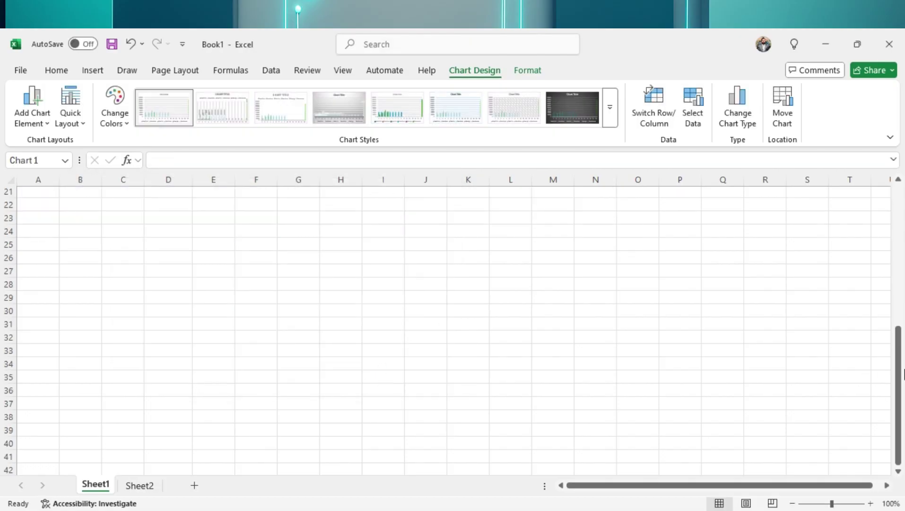
drag(900, 373, 899, 233)
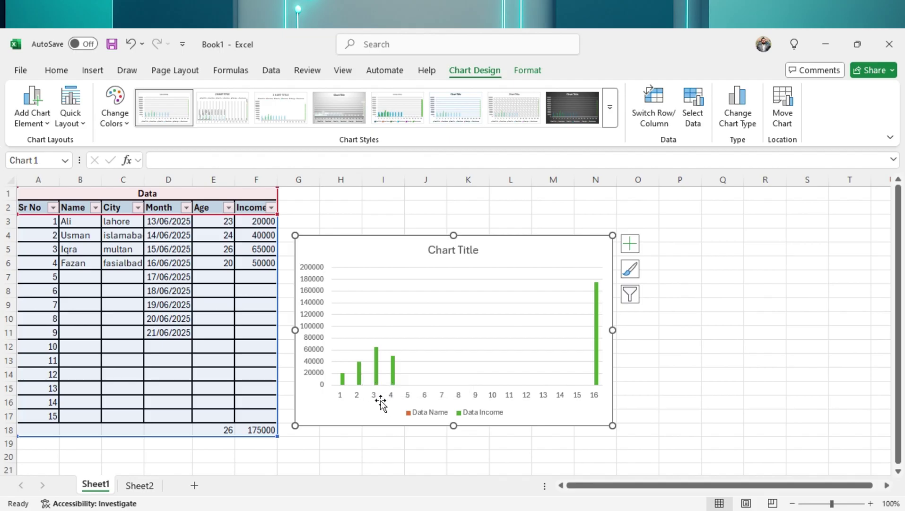
Set the chart's horizontal axis labels to the serial numbers in cells A3:A6
mouse_move(379, 351)
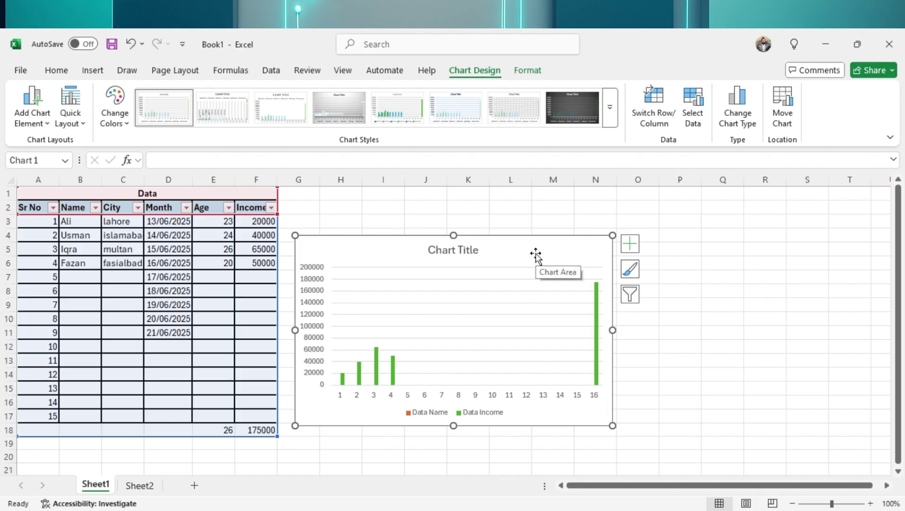
click(697, 116)
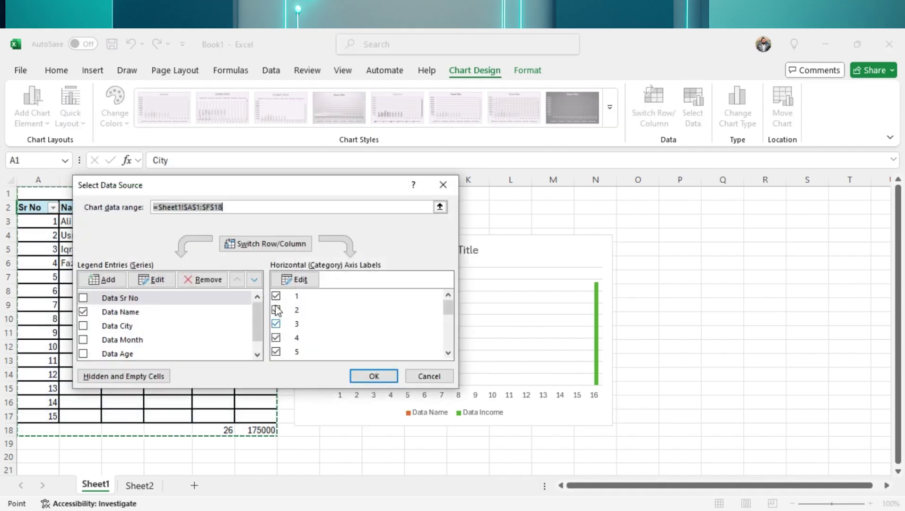
click(301, 280)
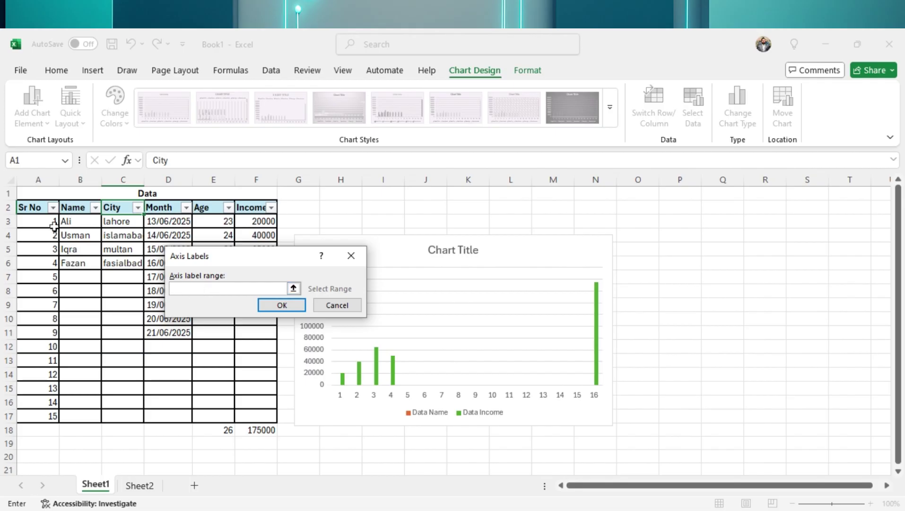
drag(53, 221, 44, 261)
click(278, 306)
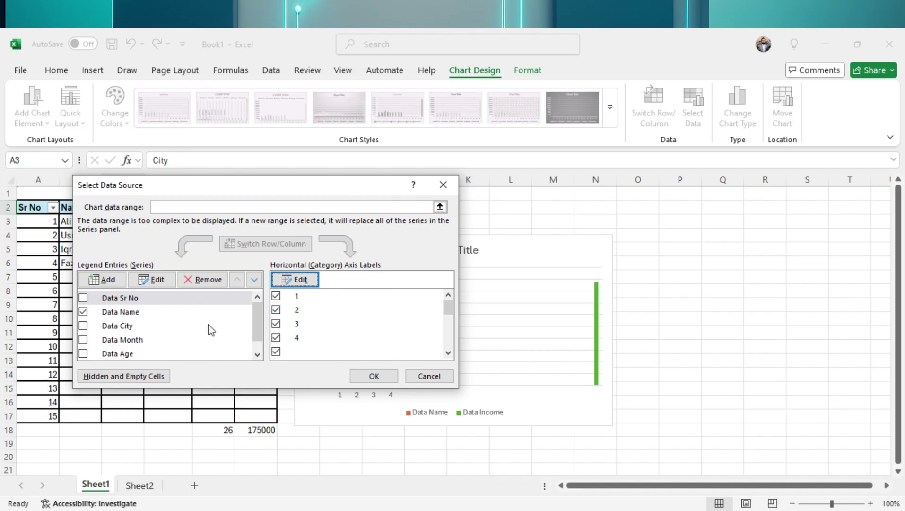
scroll(194, 329, down, 1)
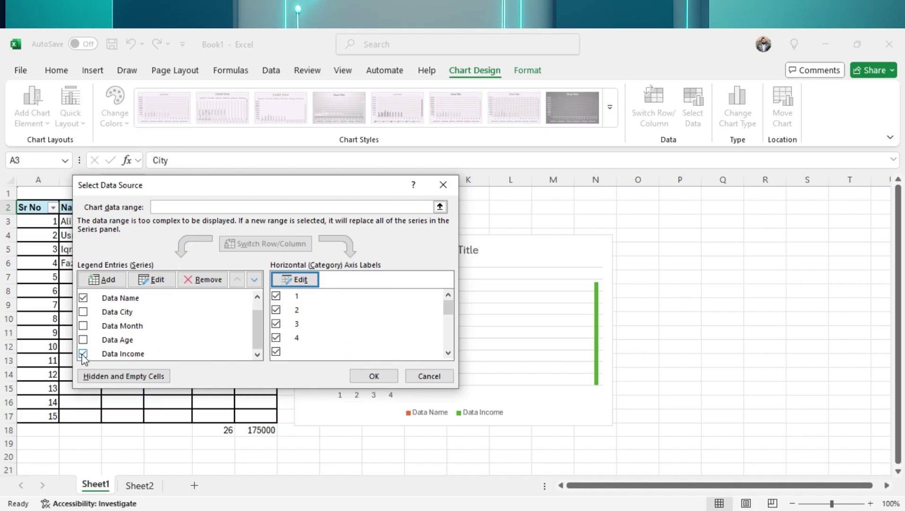
click(385, 375)
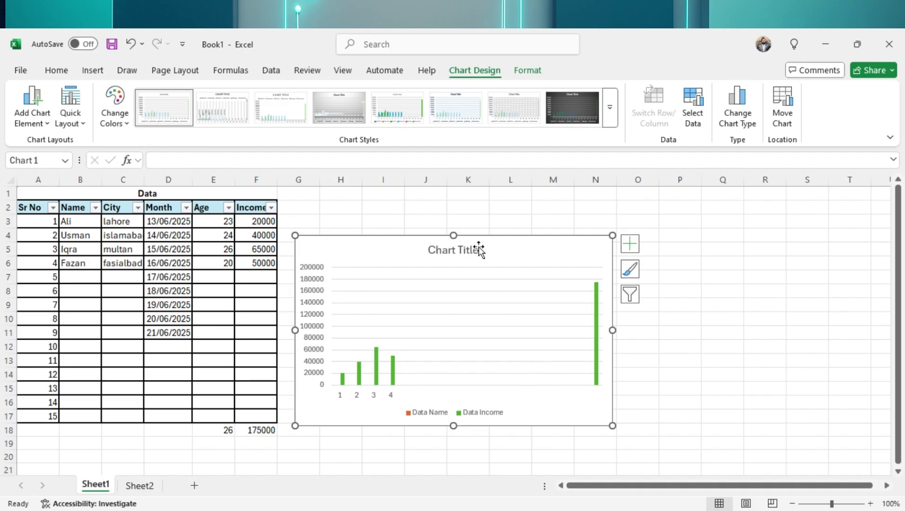
Change the Data Income series values in the chart's data source to the range F3:F7 on Sheet1
click(693, 108)
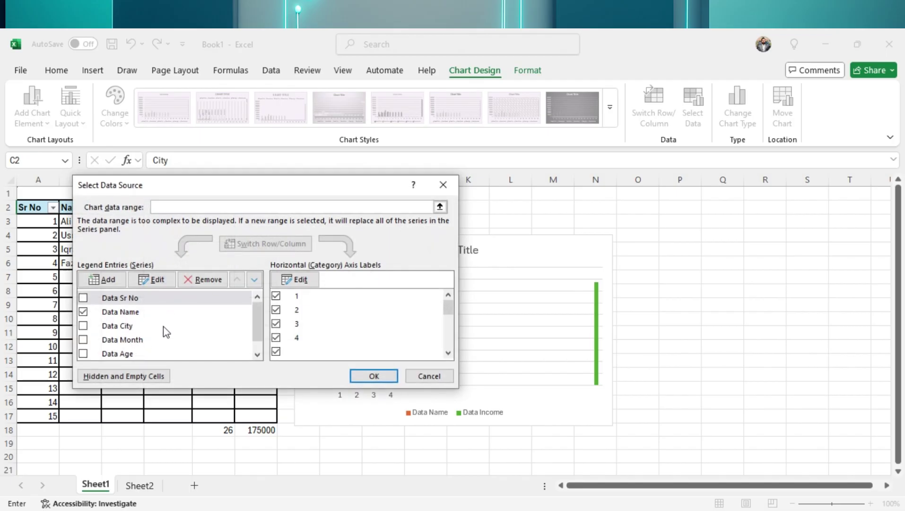
drag(254, 328, 245, 346)
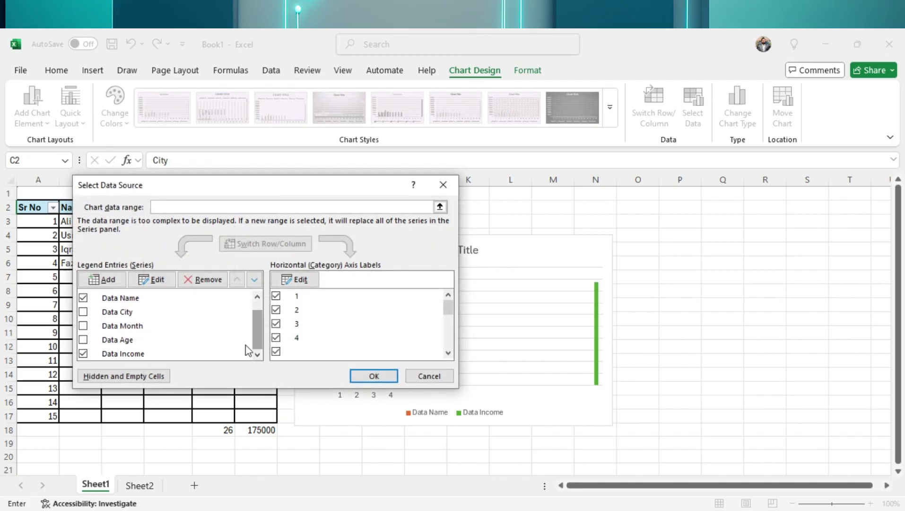
click(111, 355)
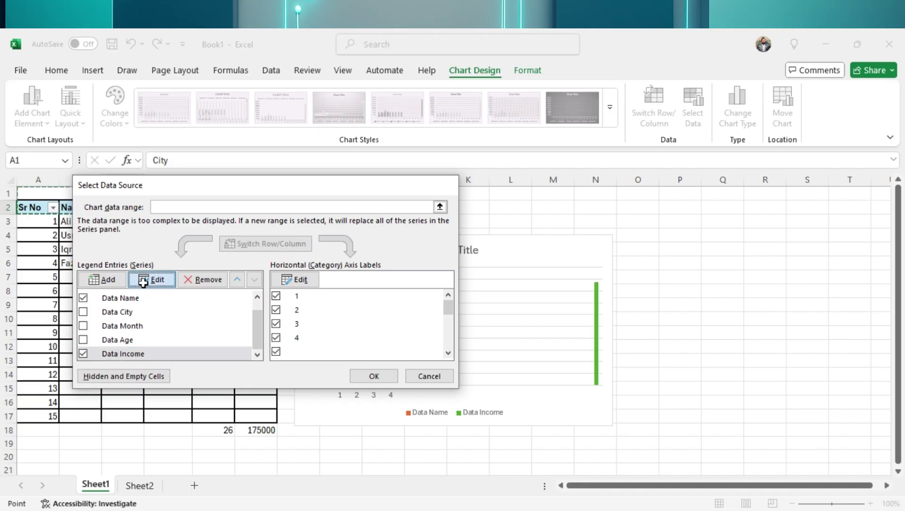
click(153, 280)
click(243, 303)
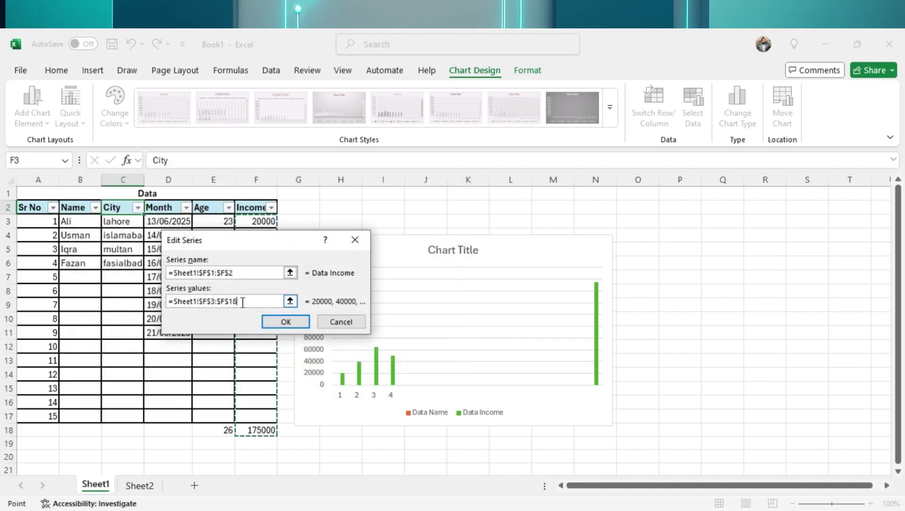
drag(243, 303, 158, 303)
text(=)
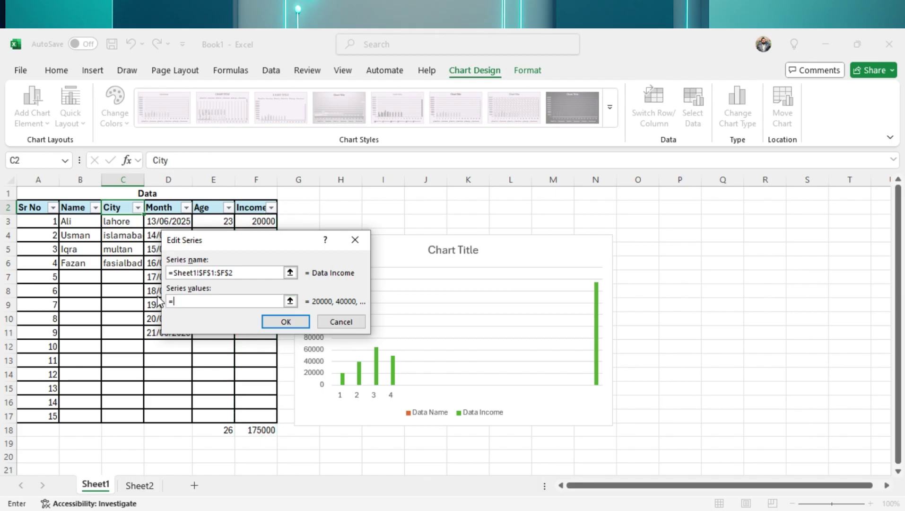
drag(253, 219, 260, 282)
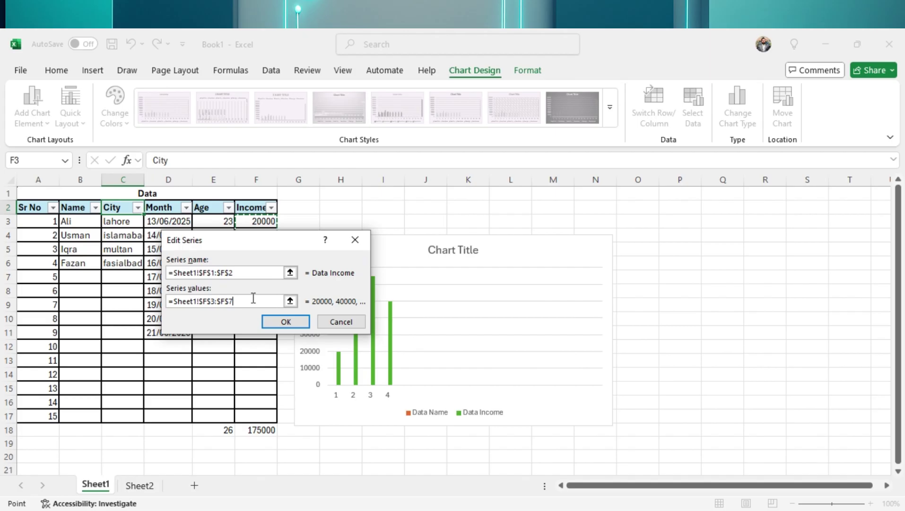
click(287, 319)
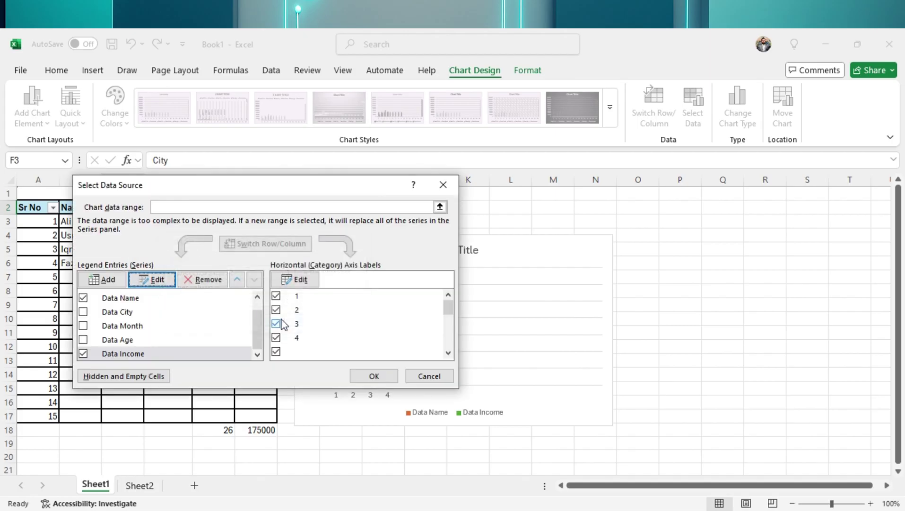
click(374, 374)
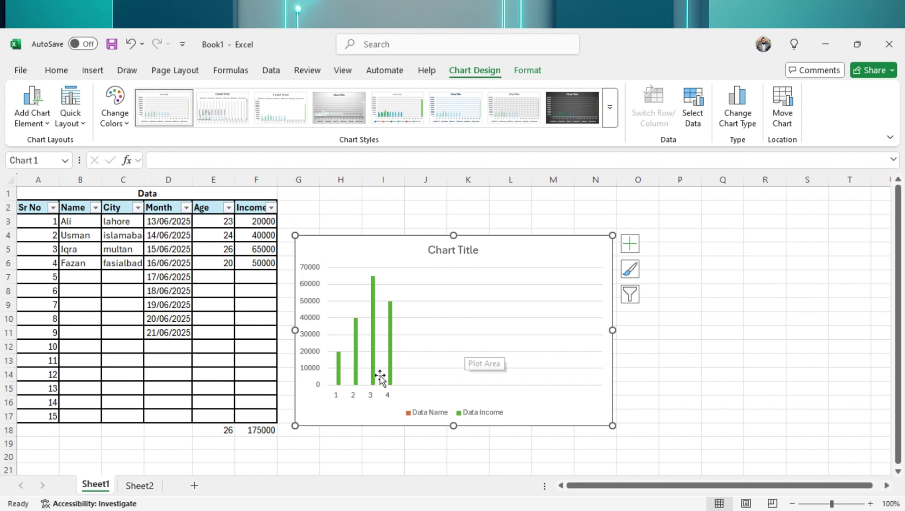
Set the maximum bound of the chart's vertical axis to 65000
click(312, 300)
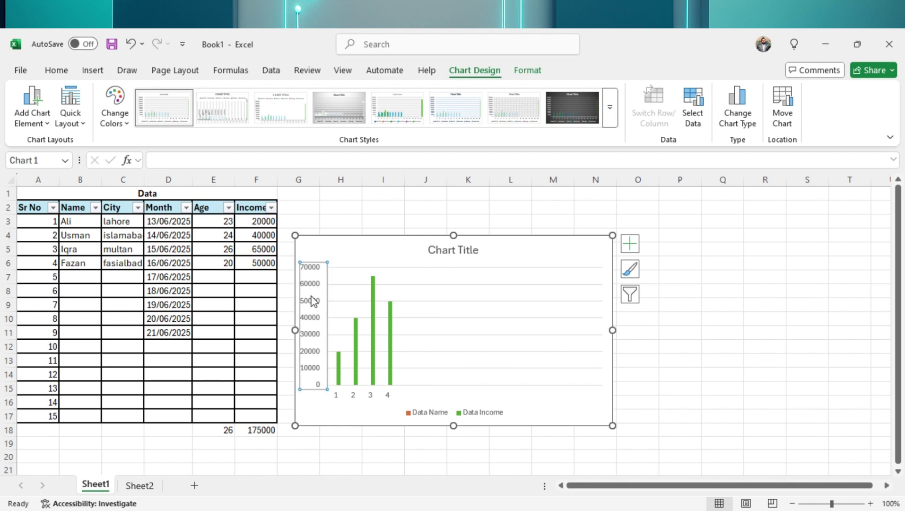
double_click(312, 299)
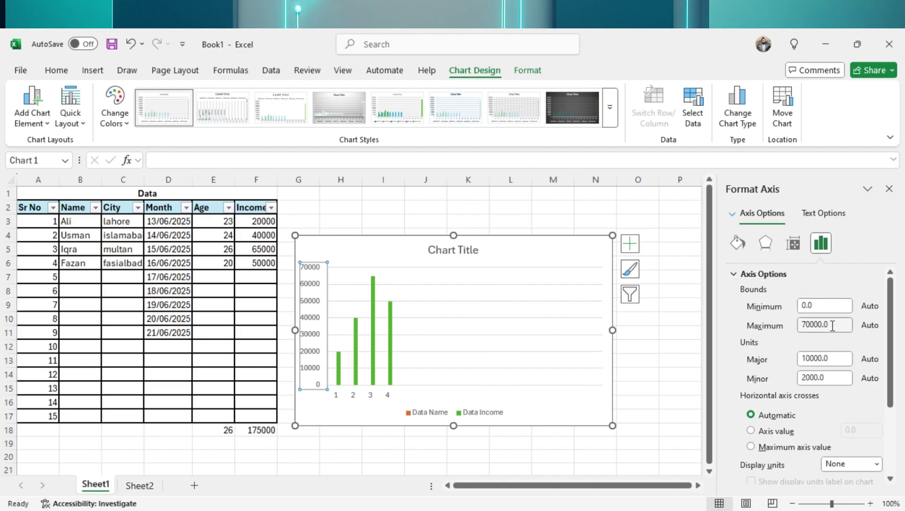
click(823, 306)
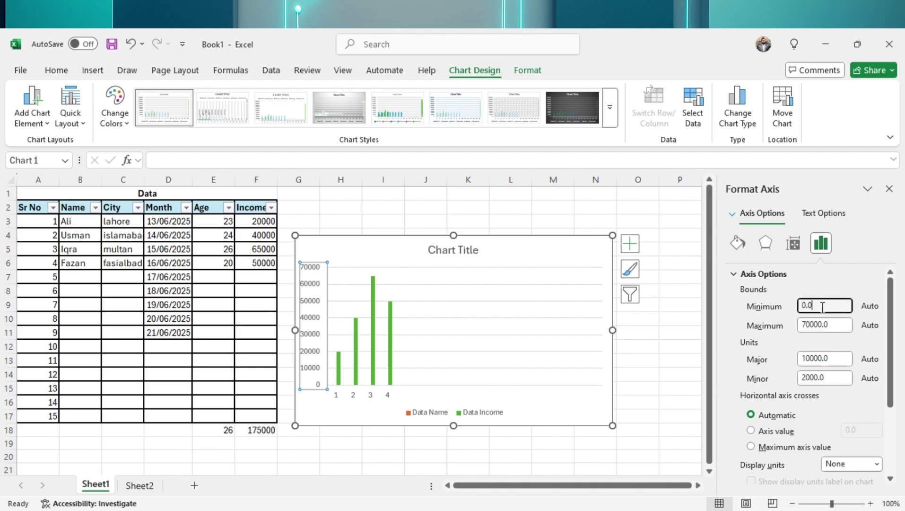
click(835, 324)
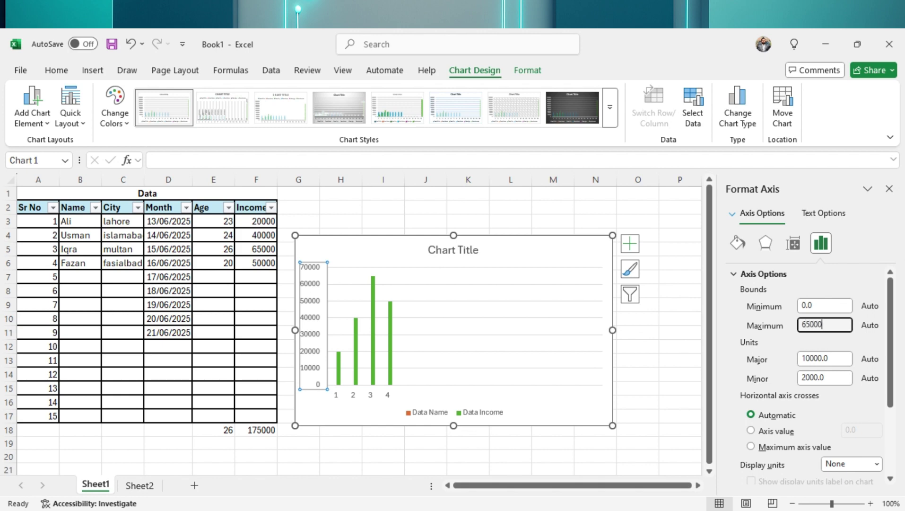
scroll(820, 392, down, 1)
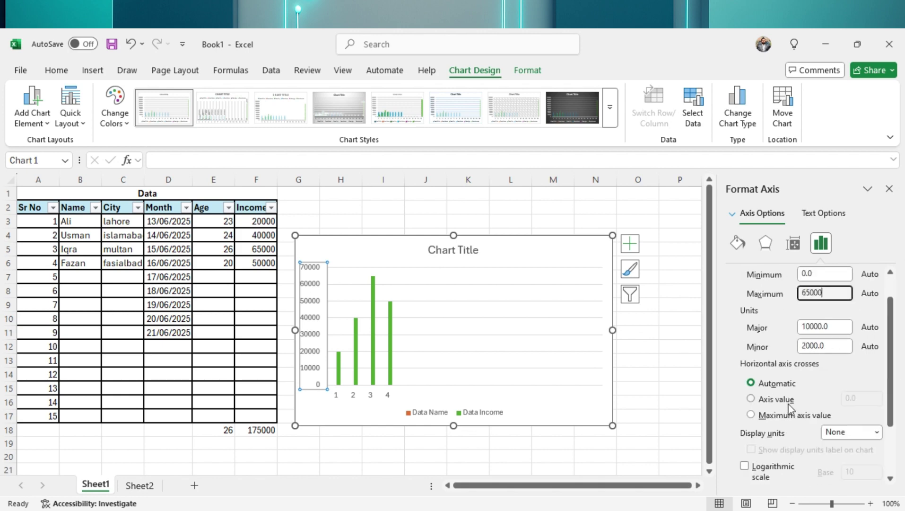
scroll(788, 407, up, 1)
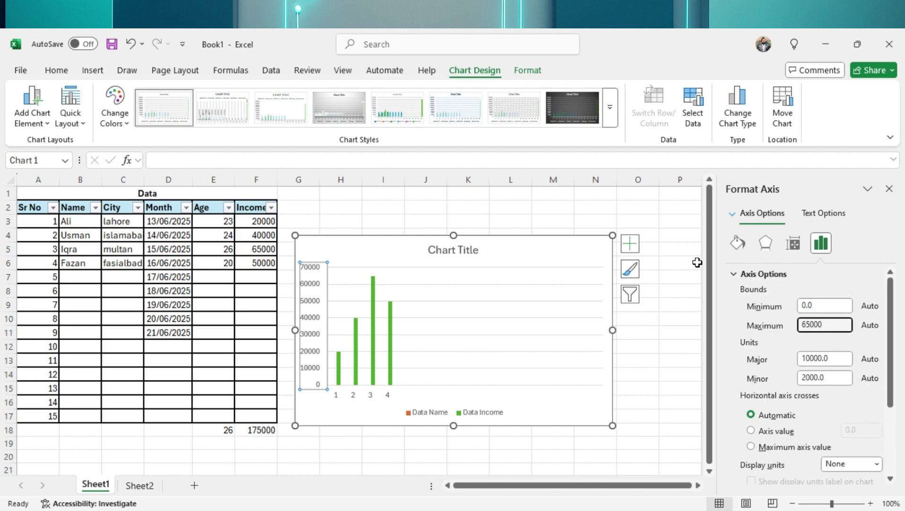
click(662, 362)
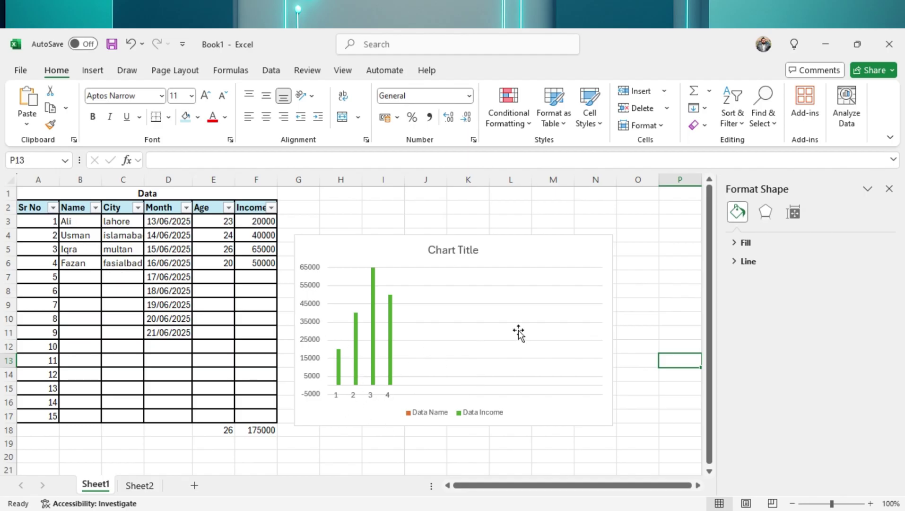
Replace the chart's horizontal axis labels with the entries of the Name column in cells B3:B6
click(540, 258)
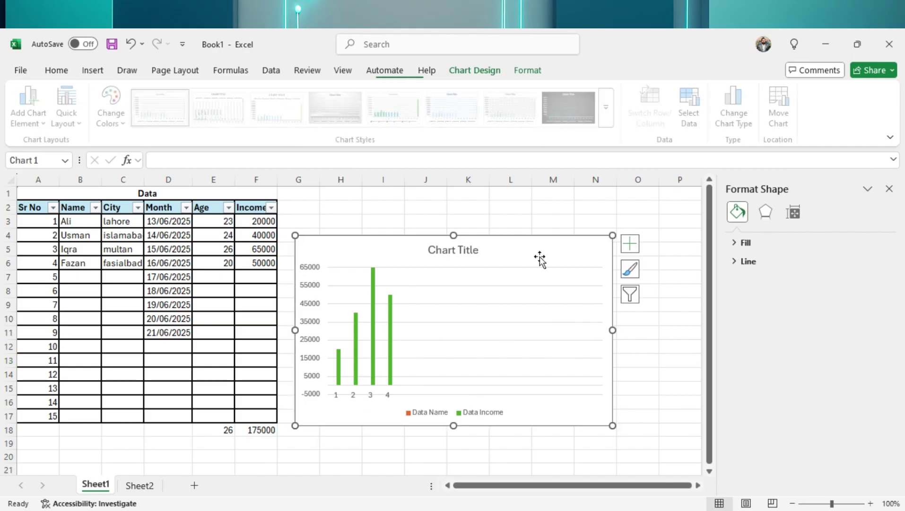
click(691, 113)
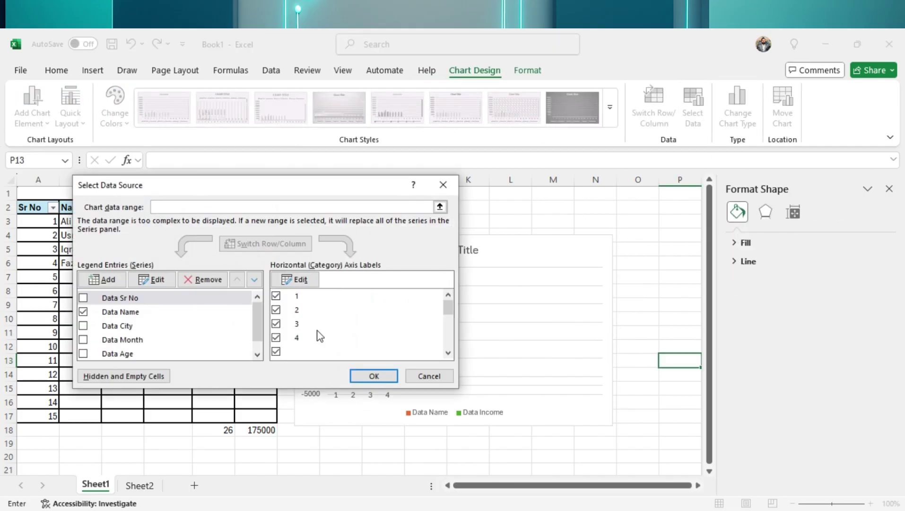
click(302, 279)
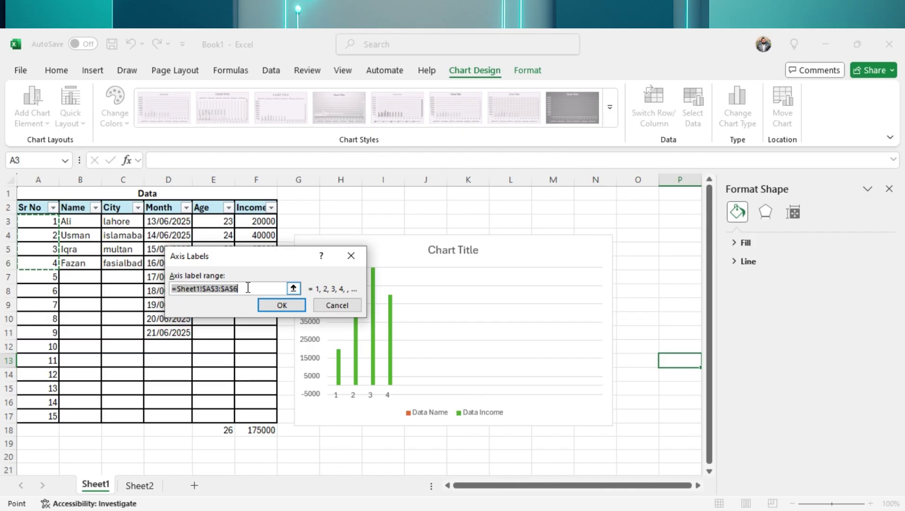
text(=)
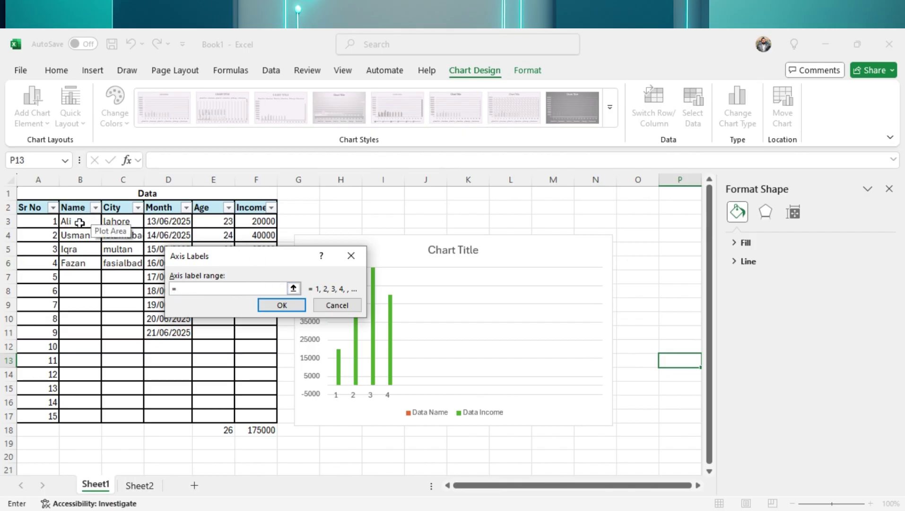
drag(81, 221, 80, 263)
click(281, 307)
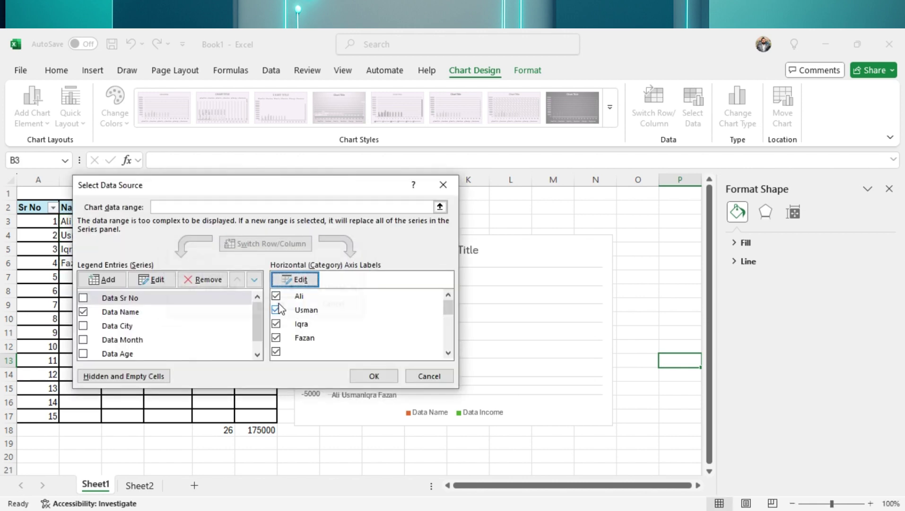
click(365, 376)
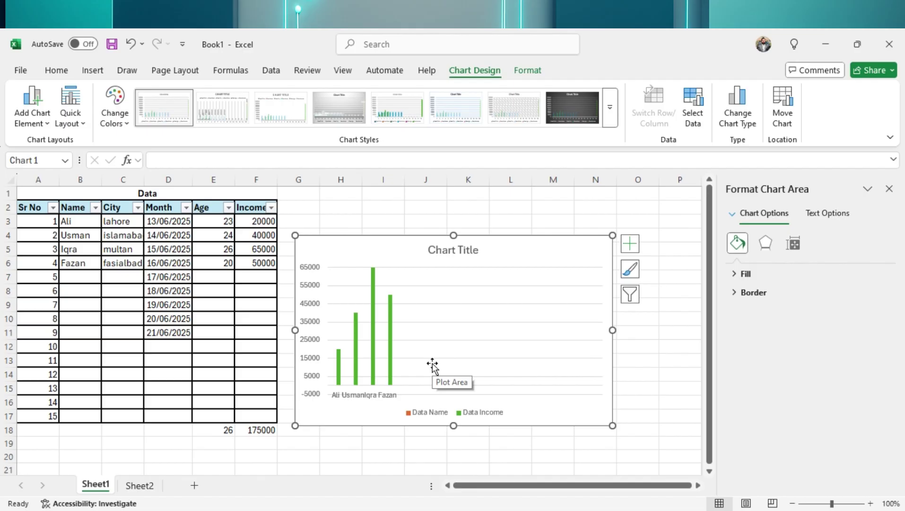
Replace the chart title with "Income Data" and reselect the chart
click(452, 254)
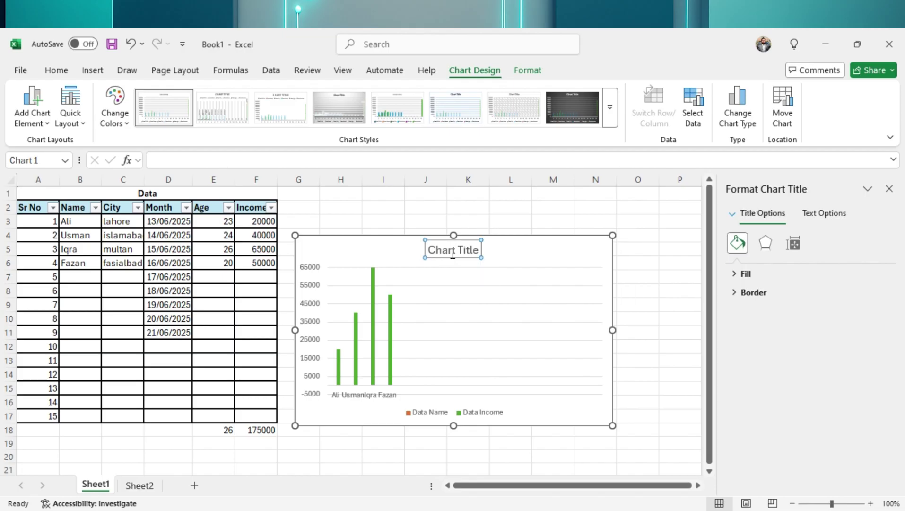
click(452, 254)
key(BackSpace)
key(BackSpace)
key(BackSpace)
key(BackSpace)
key(BackSpace)
key(BackSpace)
key(BackSpace)
key(BackSpace)
key(BackSpace)
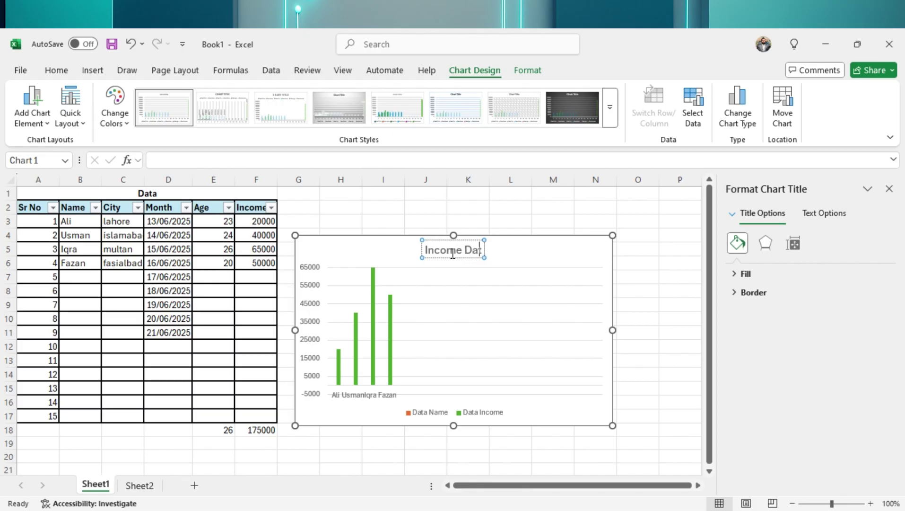
click(647, 290)
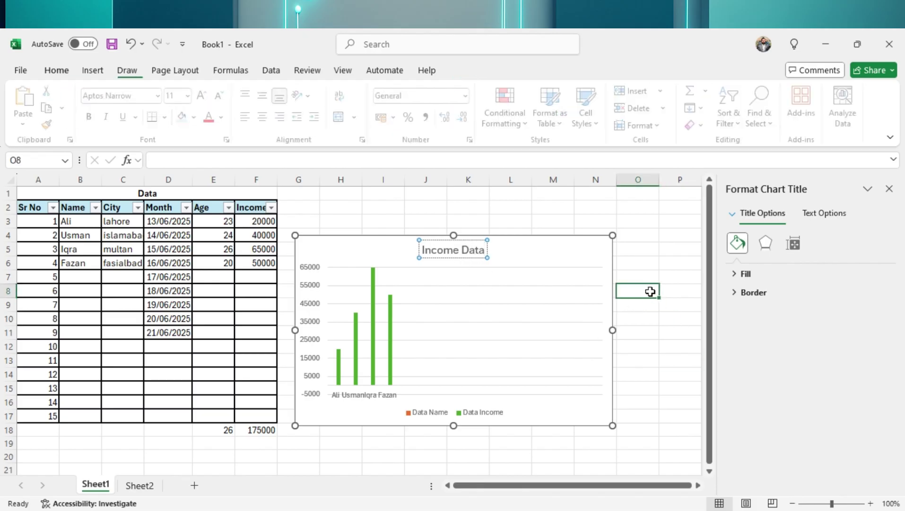
click(553, 212)
click(547, 255)
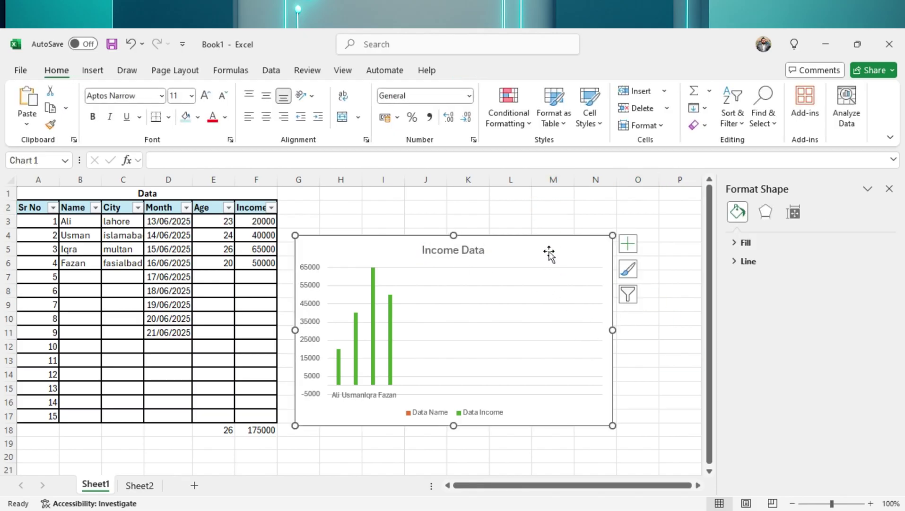